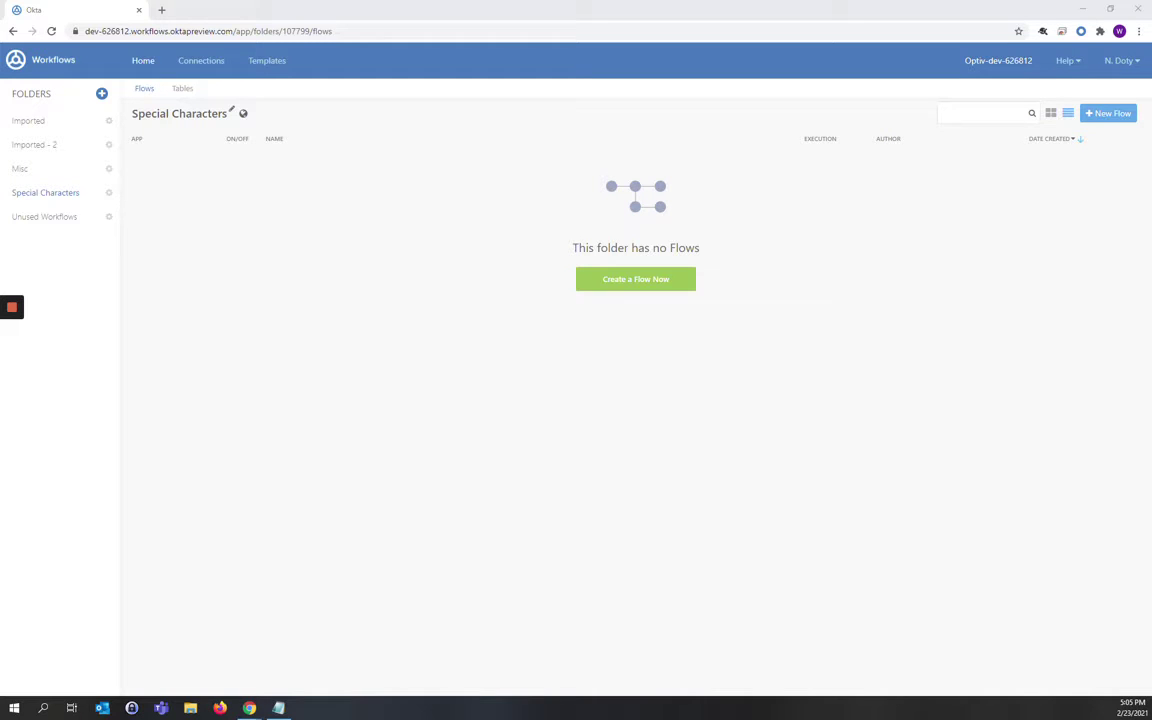
Create a new flow inside the empty Special Characters folder
click(622, 288)
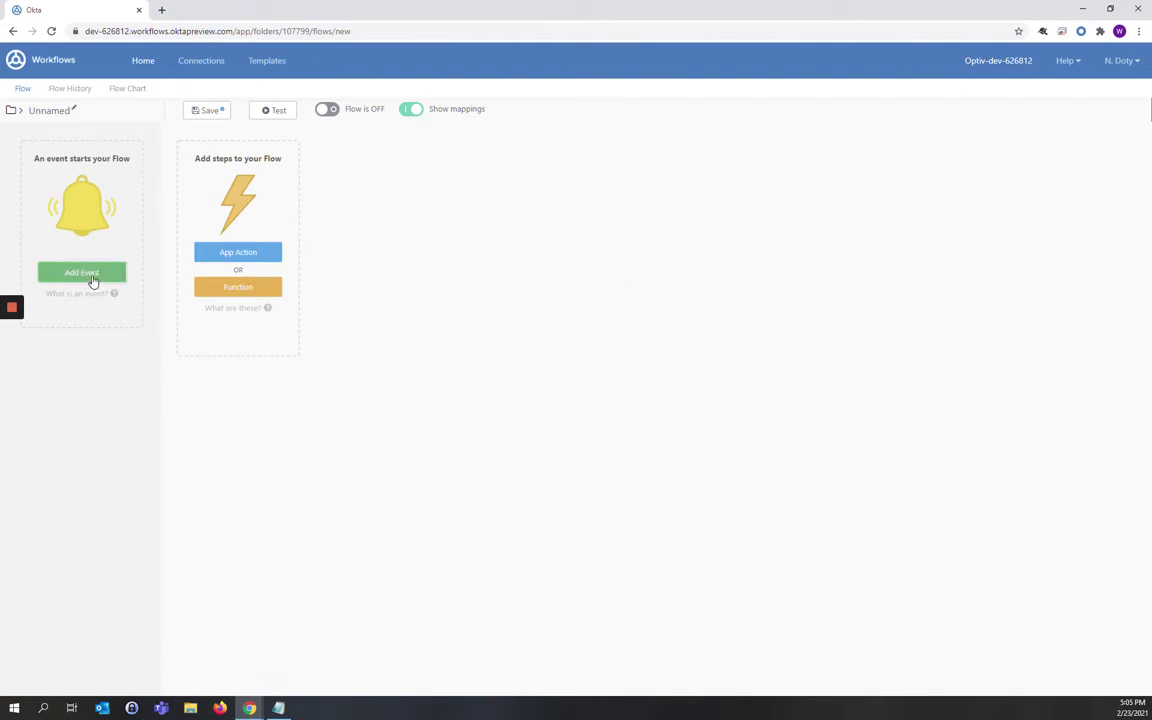
Make the flow start as a Child Flow with an input field named 'Input'
click(84, 273)
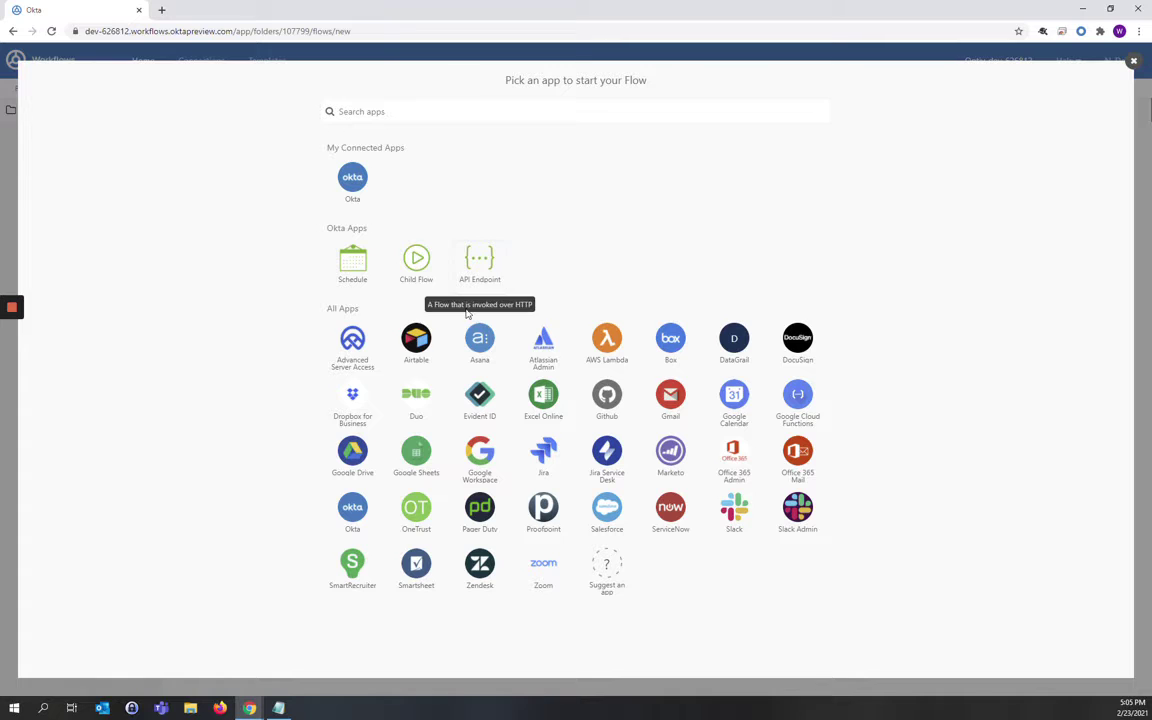
click(418, 270)
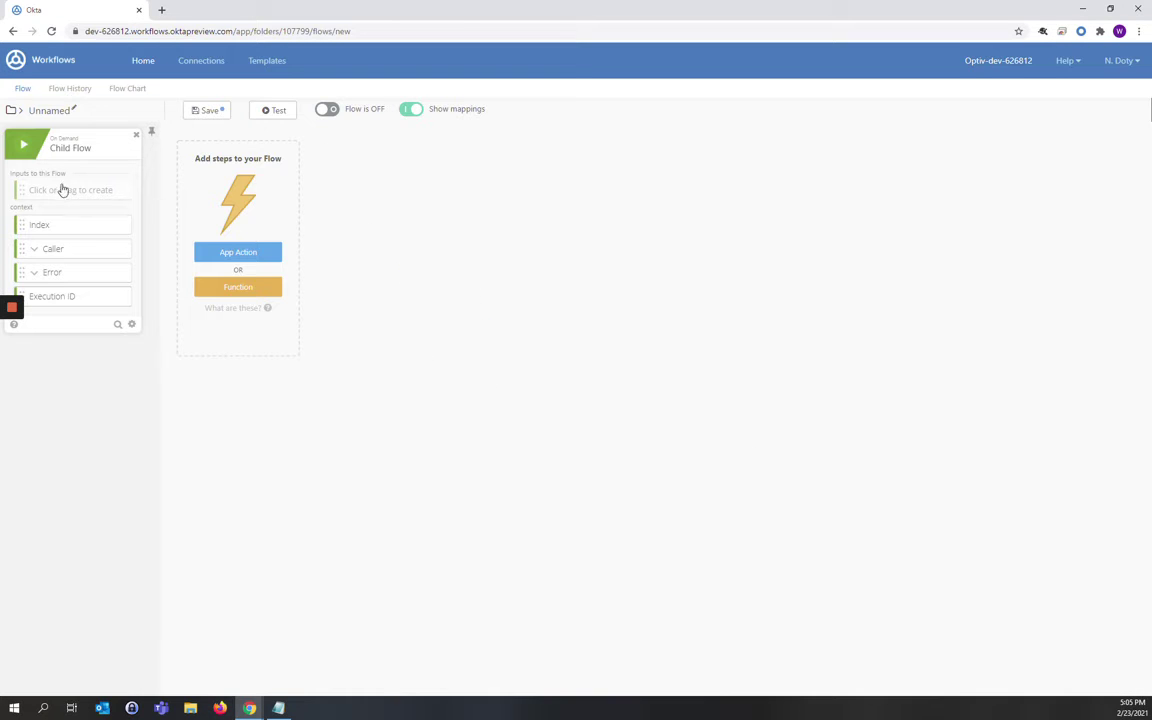
click(70, 190)
text(Input)
key(Return)
Add a Replace Patterns function and map the child flow's input into its look in field
click(231, 288)
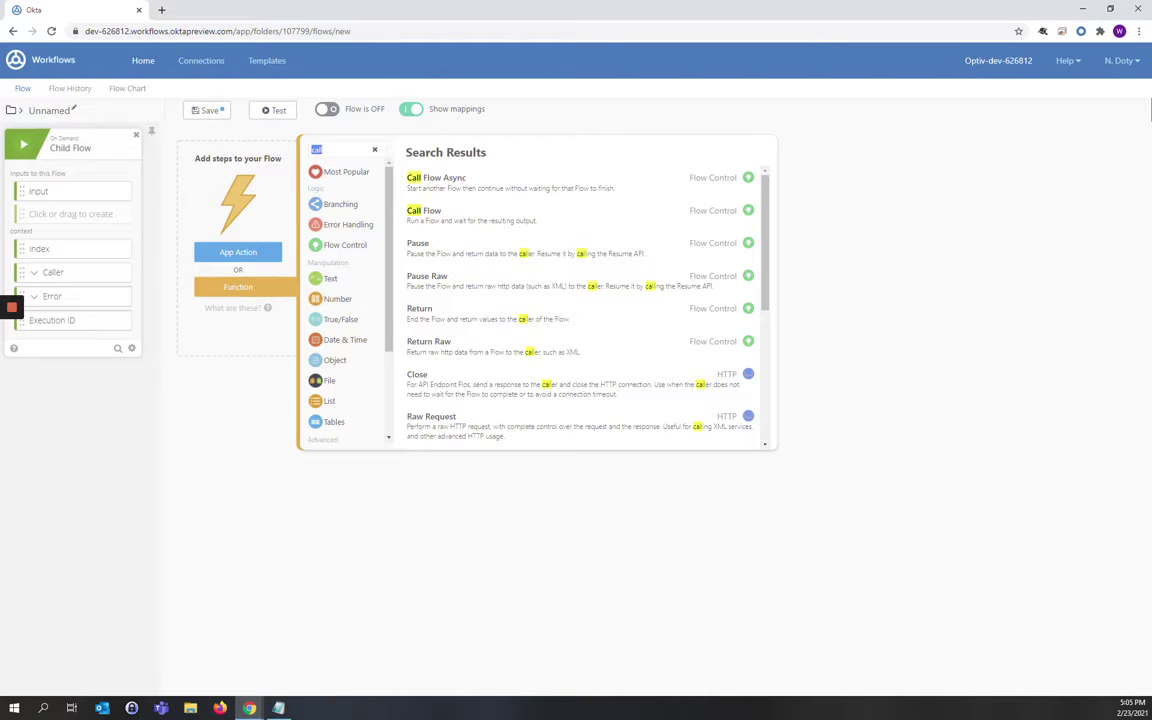
text(replace)
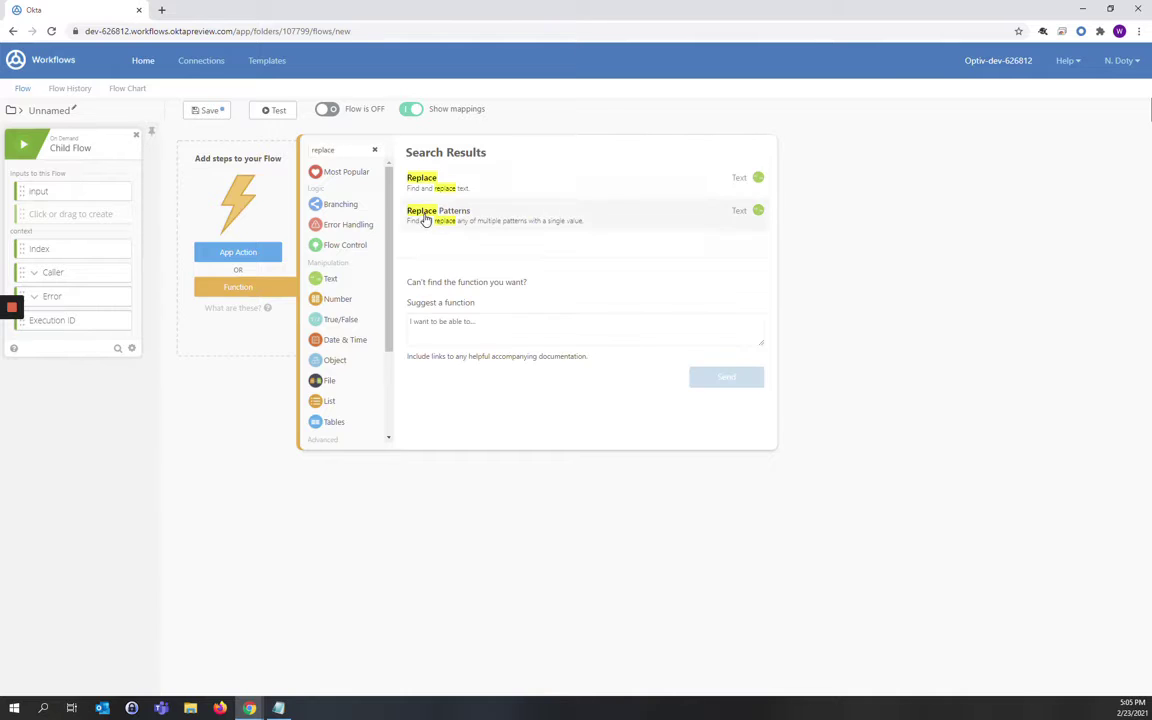
click(424, 216)
drag(67, 195, 212, 188)
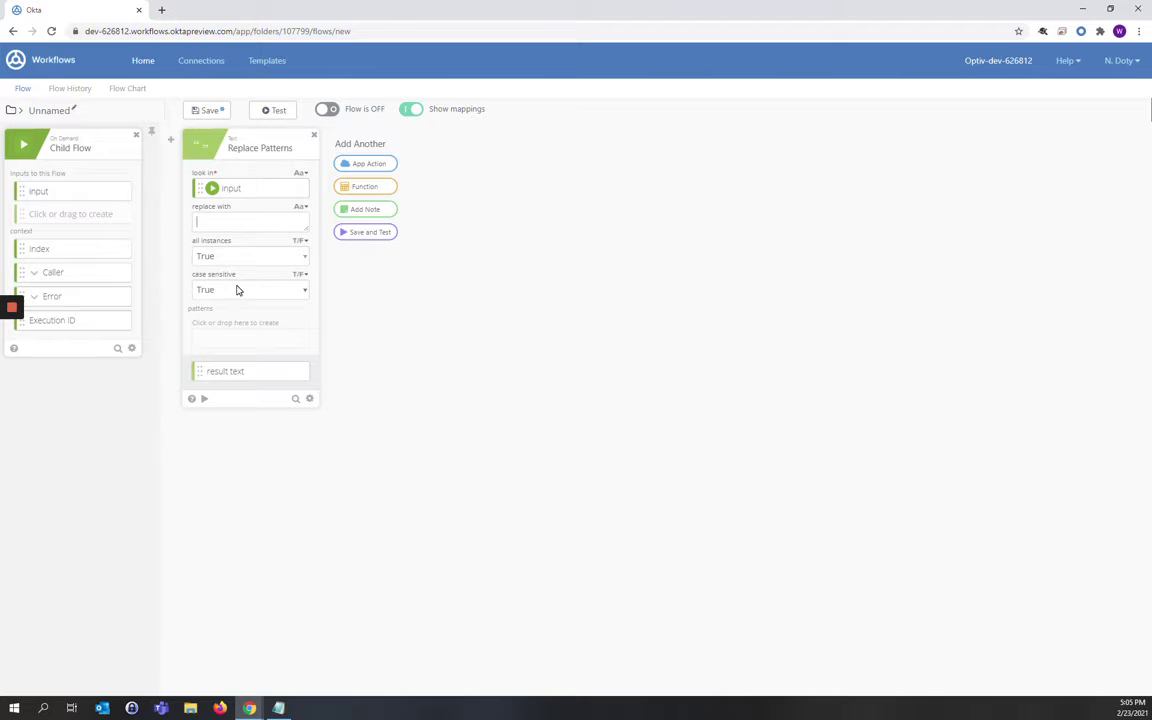
Add the first pattern entry 'input' and a second entry 'input2' with value '{'
click(218, 328)
click(210, 323)
click(200, 343)
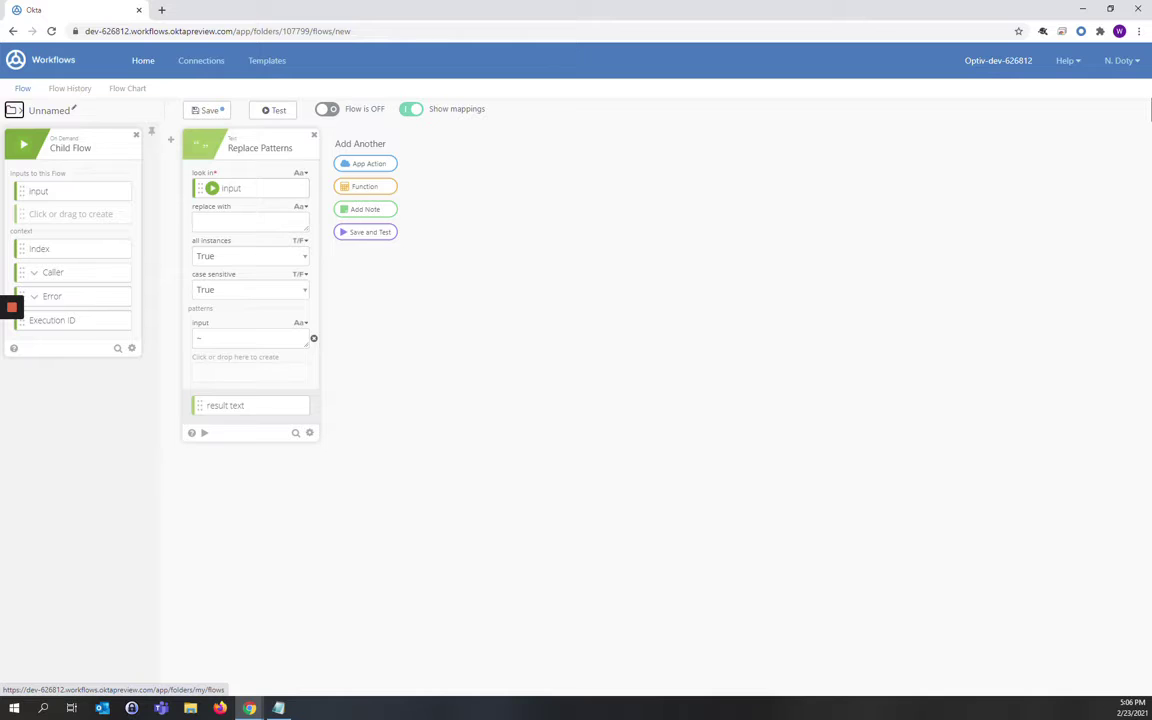
click(235, 357)
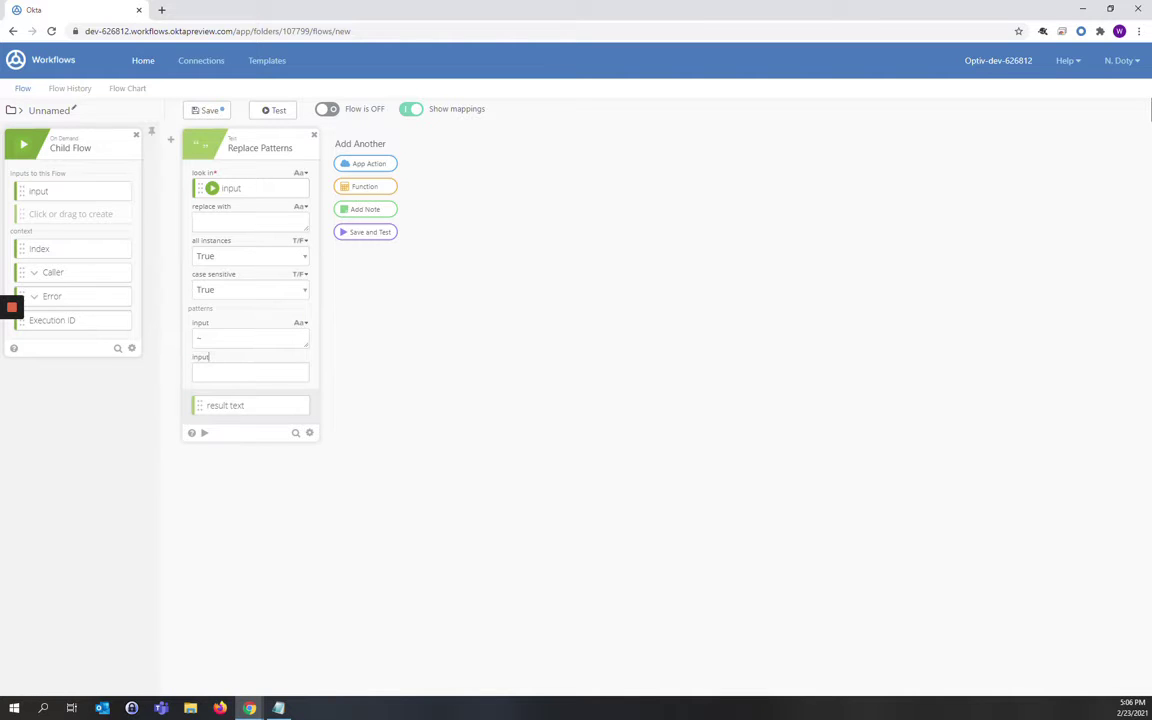
text(2)
click(221, 374)
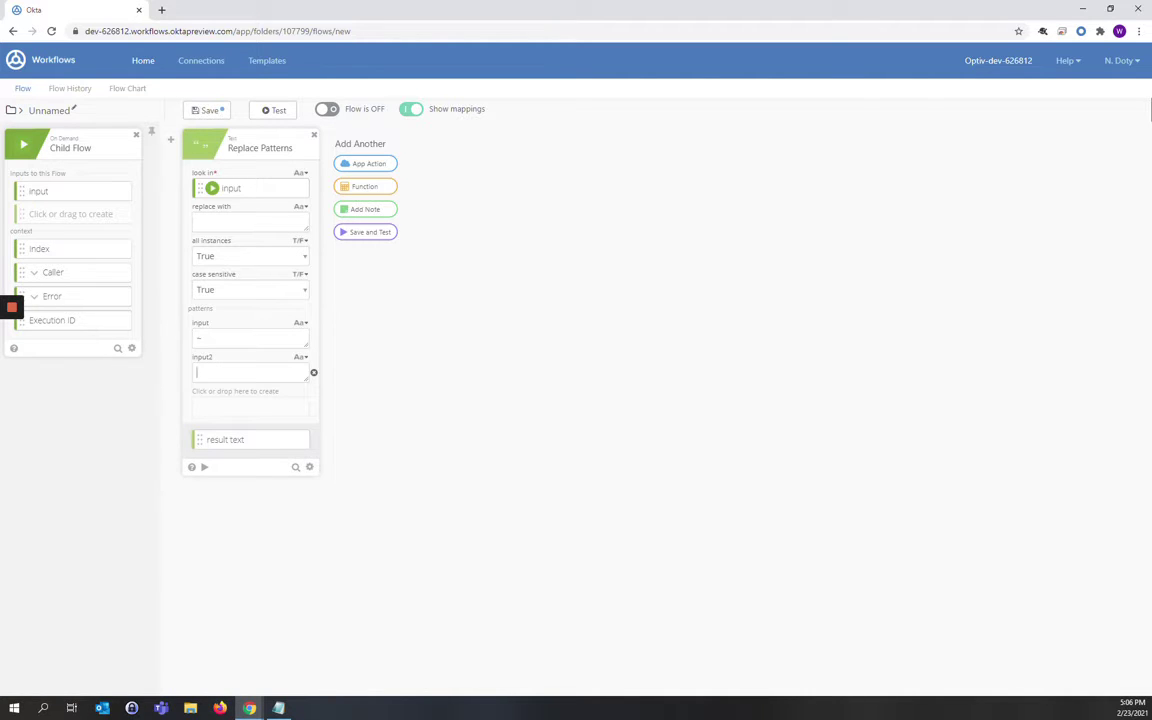
text({)
Add pattern entries input3 with '\s' and input4 with '-'
click(235, 391)
key(End)
text(3)
key(Return)
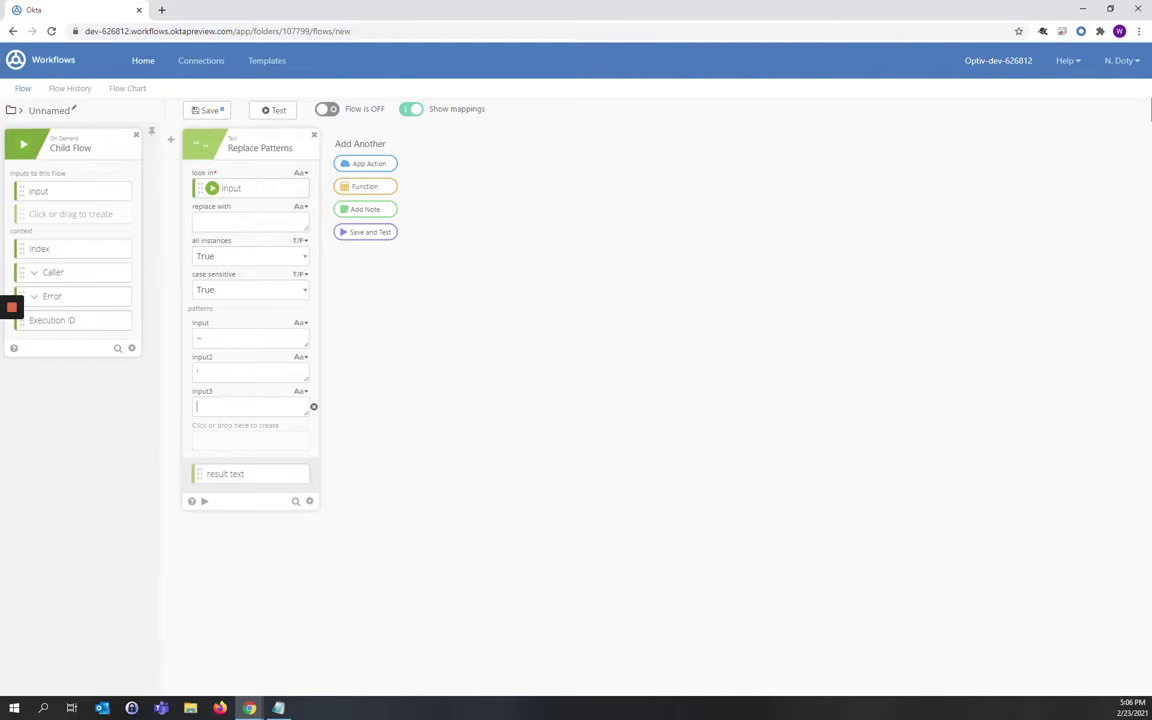
text(\s)
click(235, 425)
click(209, 425)
text(4)
key(Return)
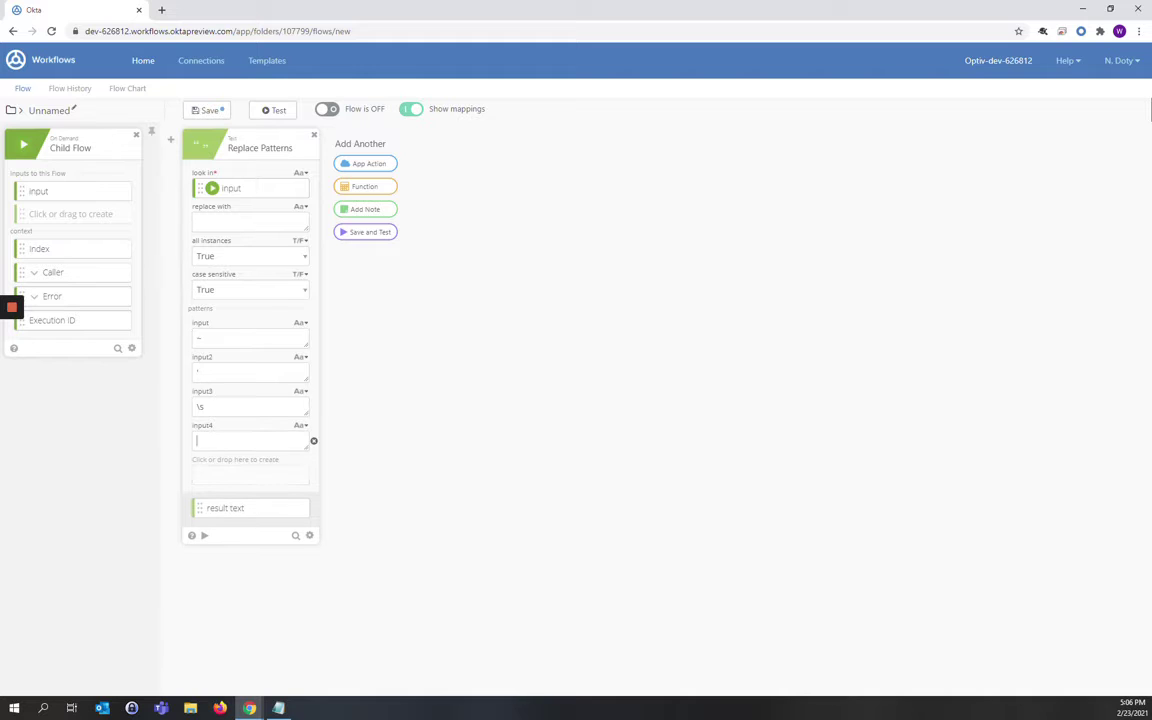
text(-)
Add pattern entries input5 with '-' and input6 with '\'
click(235, 459)
click(209, 459)
text(5)
click(201, 476)
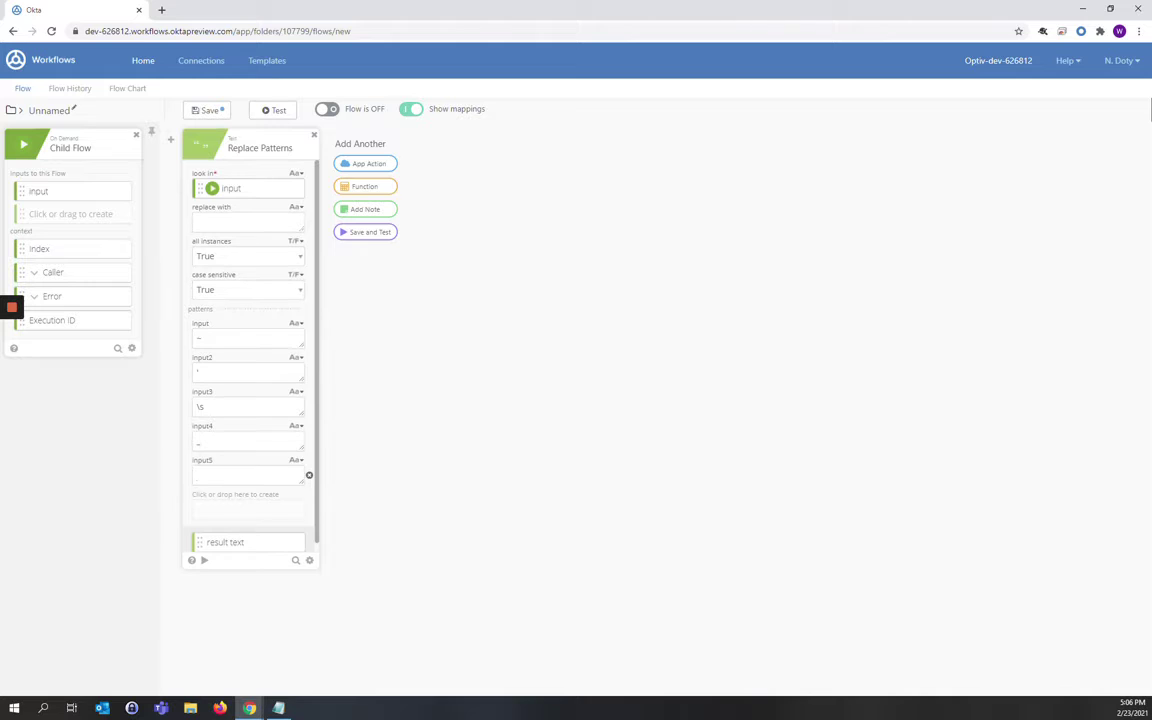
text(-)
click(220, 494)
click(210, 494)
text(6)
key(Return)
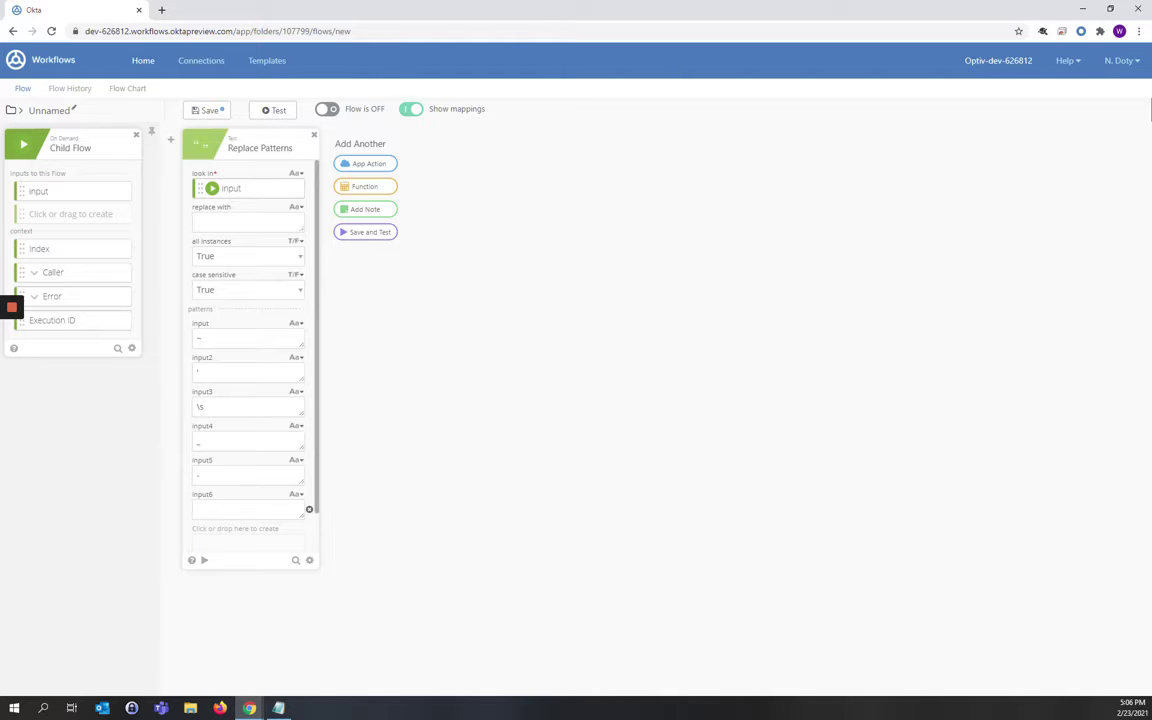
text(\.)
scroll(273, 363, down, 1)
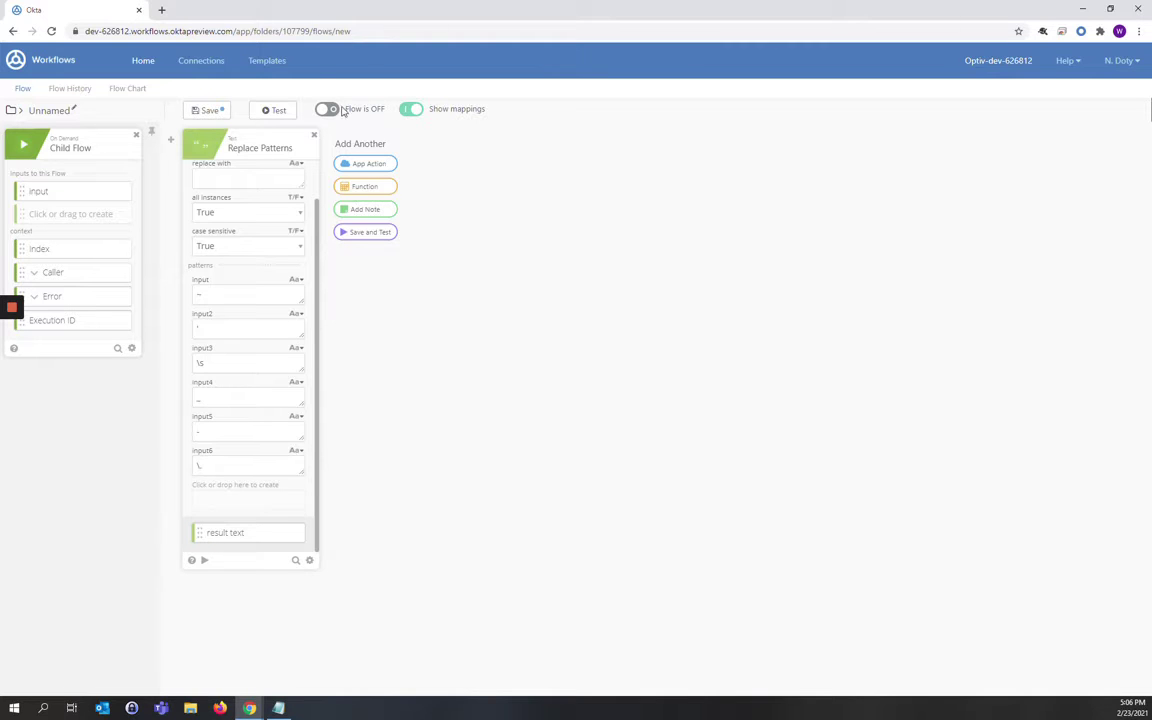
Add a second Replace Patterns step fed by the first result text, replacing matches with 'a'
click(360, 187)
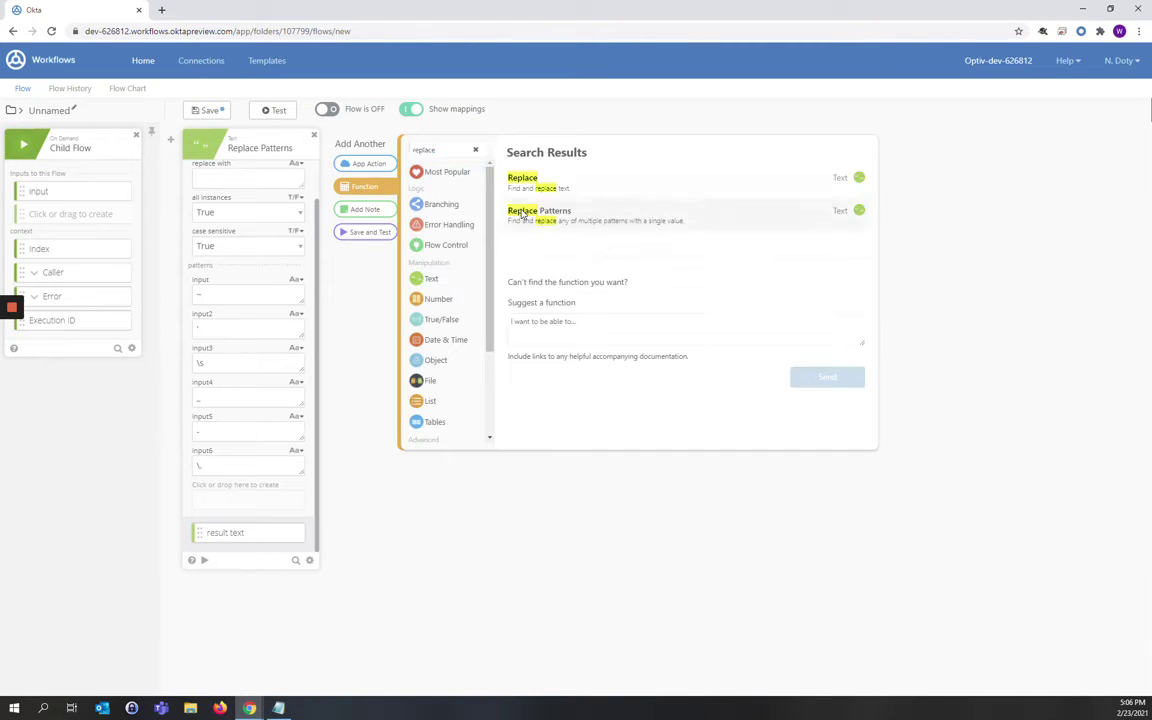
click(540, 211)
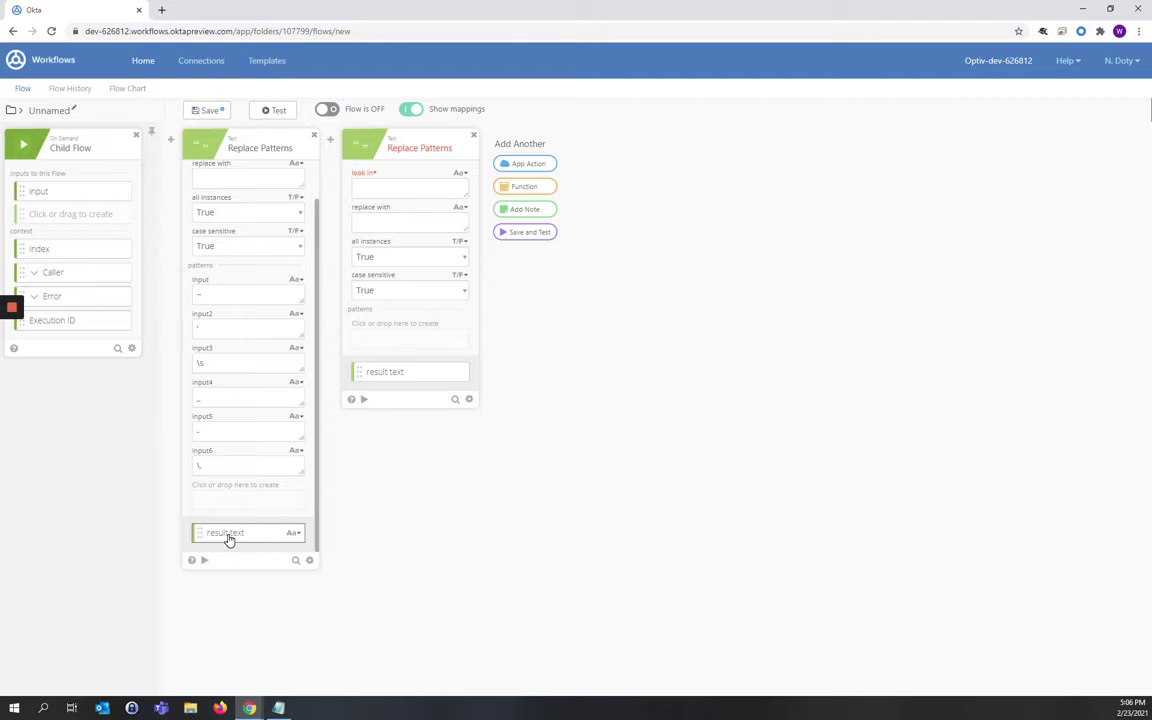
drag(228, 538, 375, 188)
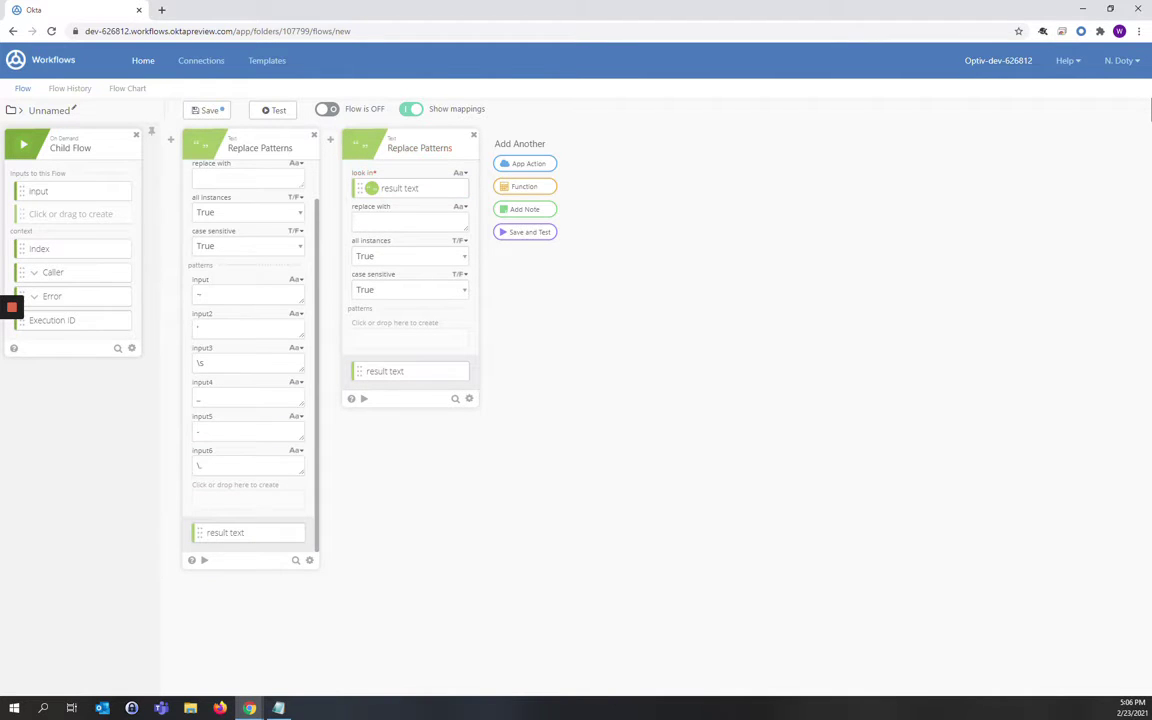
click(357, 221)
text(a)
click(385, 322)
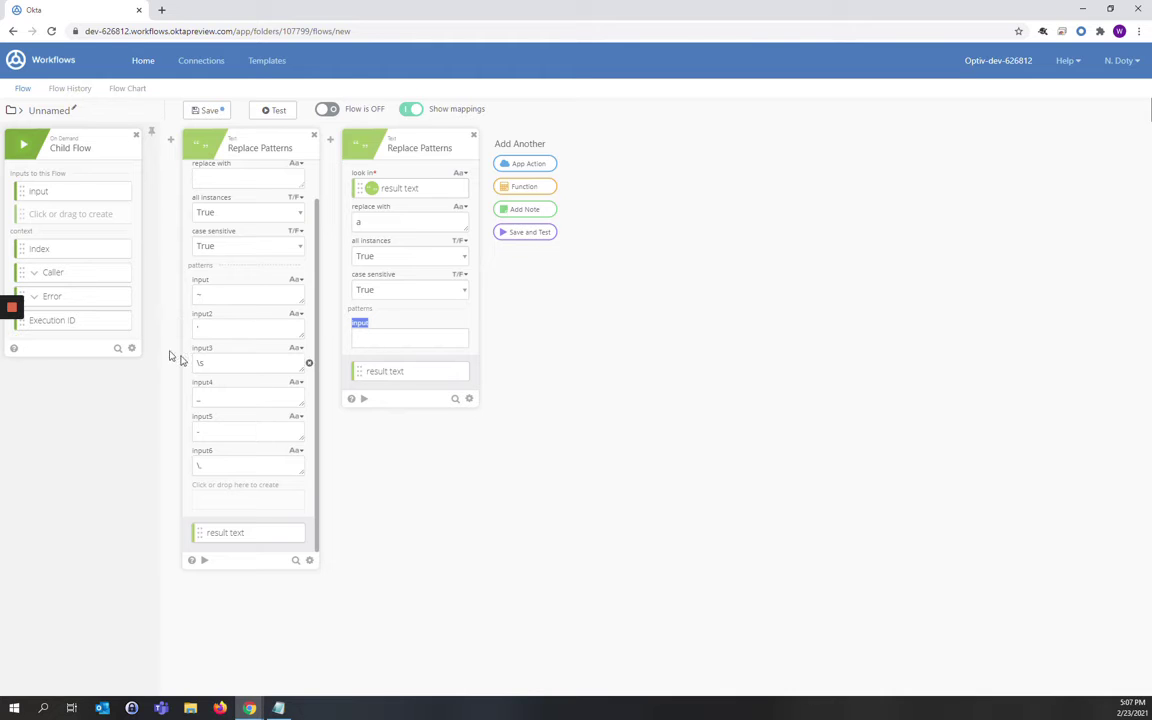
mouse_move(9, 312)
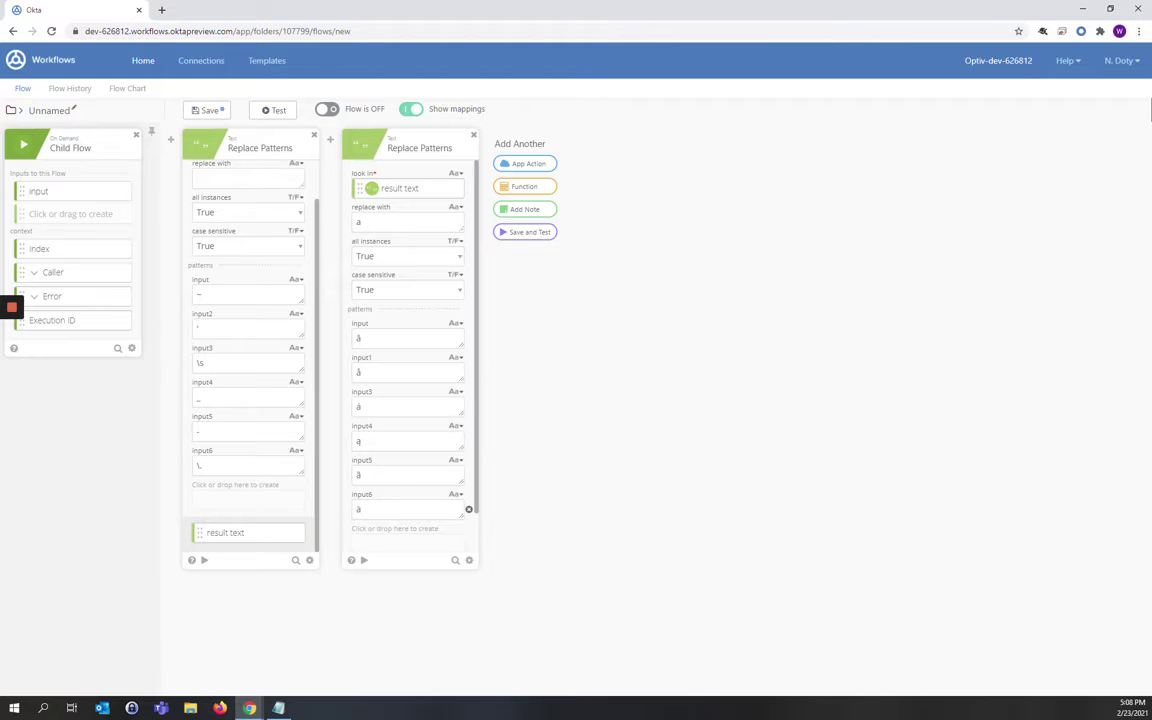
Add a third Replace Patterns step fed by the second result text, replacing matches with 'A'
click(524, 186)
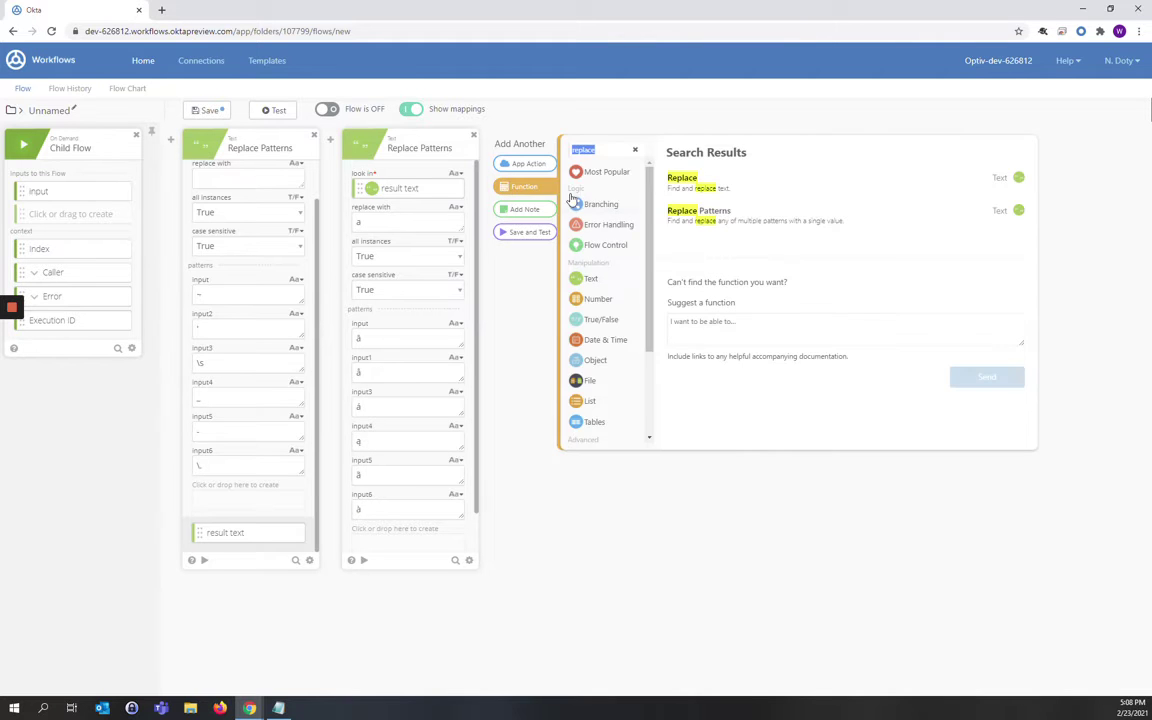
click(676, 213)
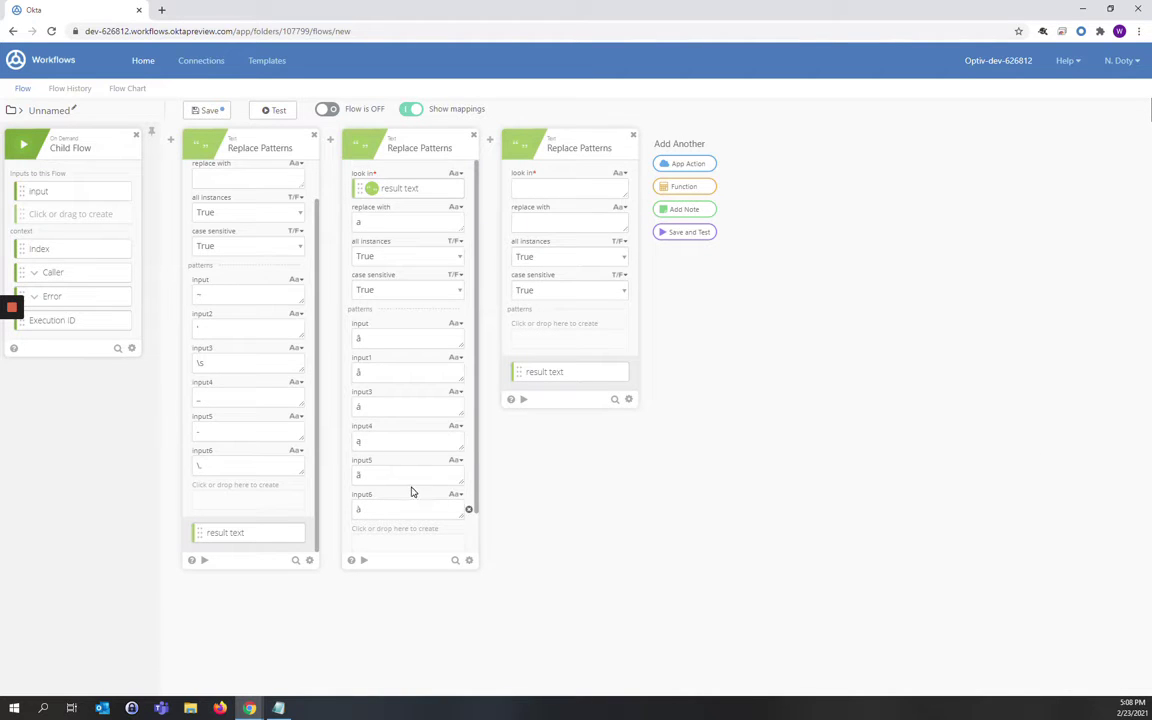
scroll(410, 491, down, 2)
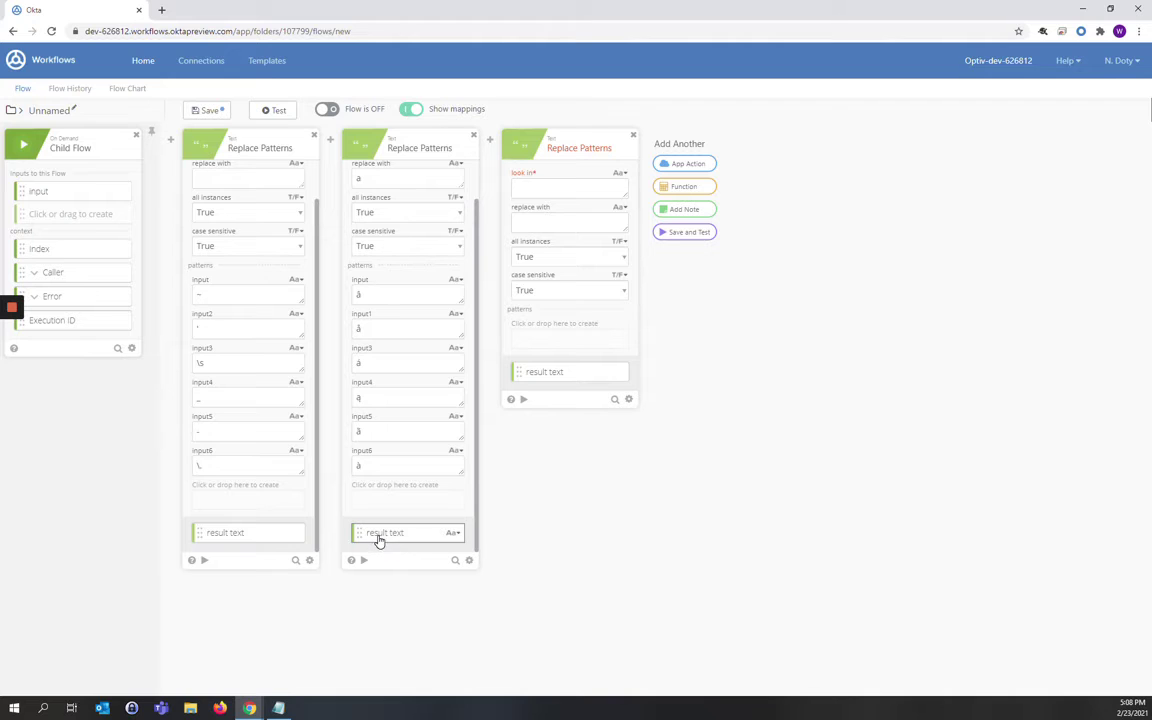
drag(380, 538, 541, 194)
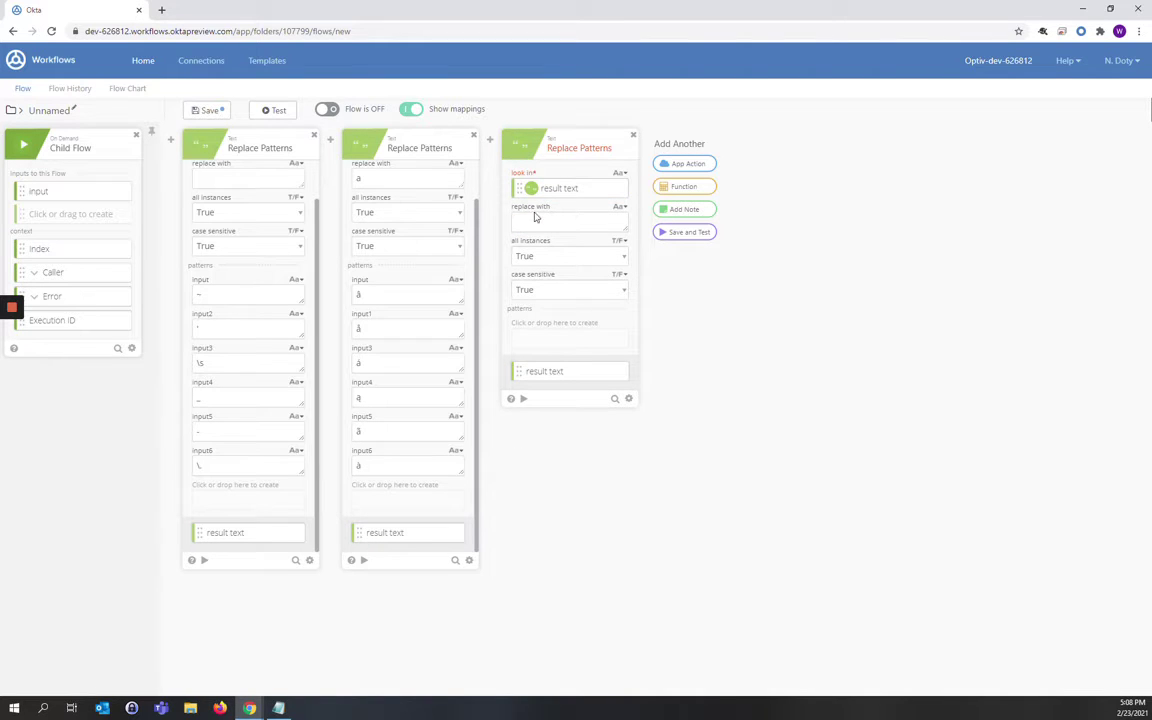
text(A)
mouse_move(13, 330)
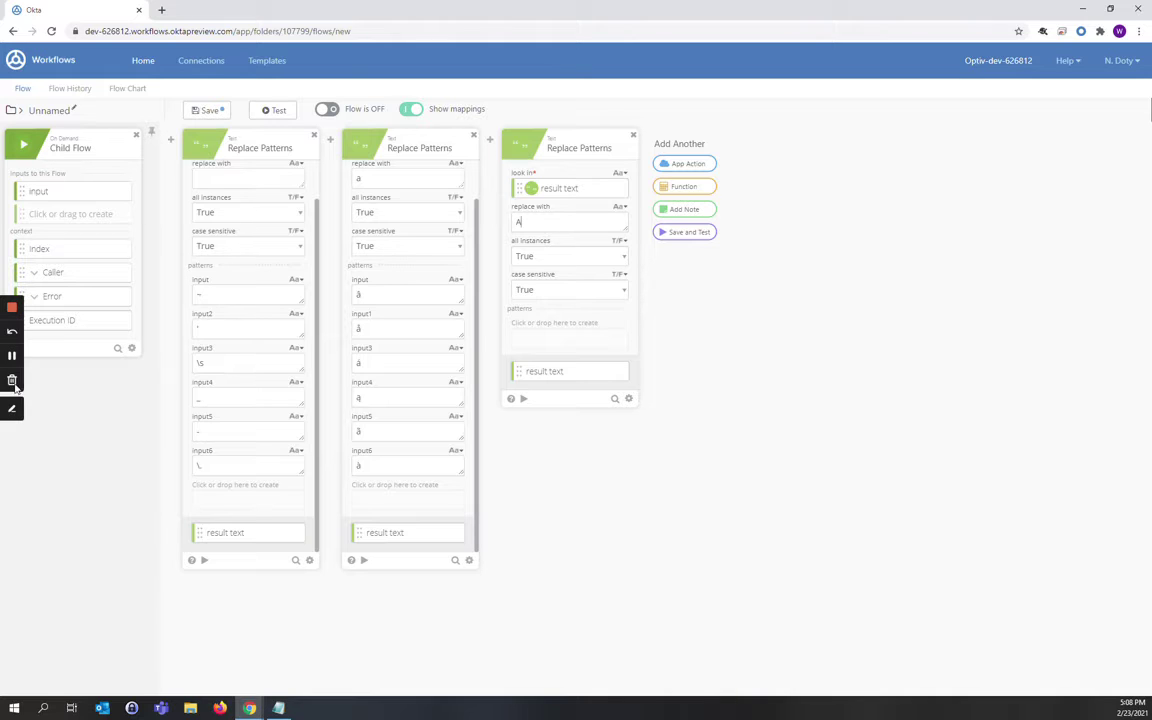
click(12, 357)
click(12, 357)
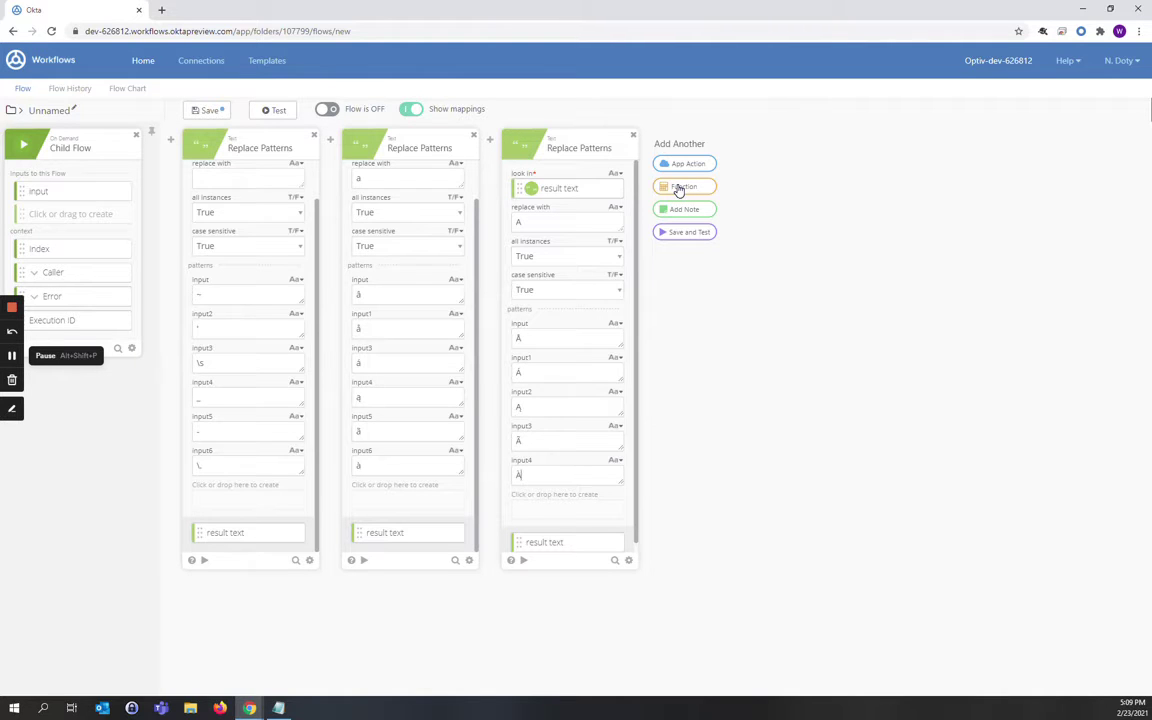
Add a Return step that outputs the third Replace Patterns step's result text
click(679, 189)
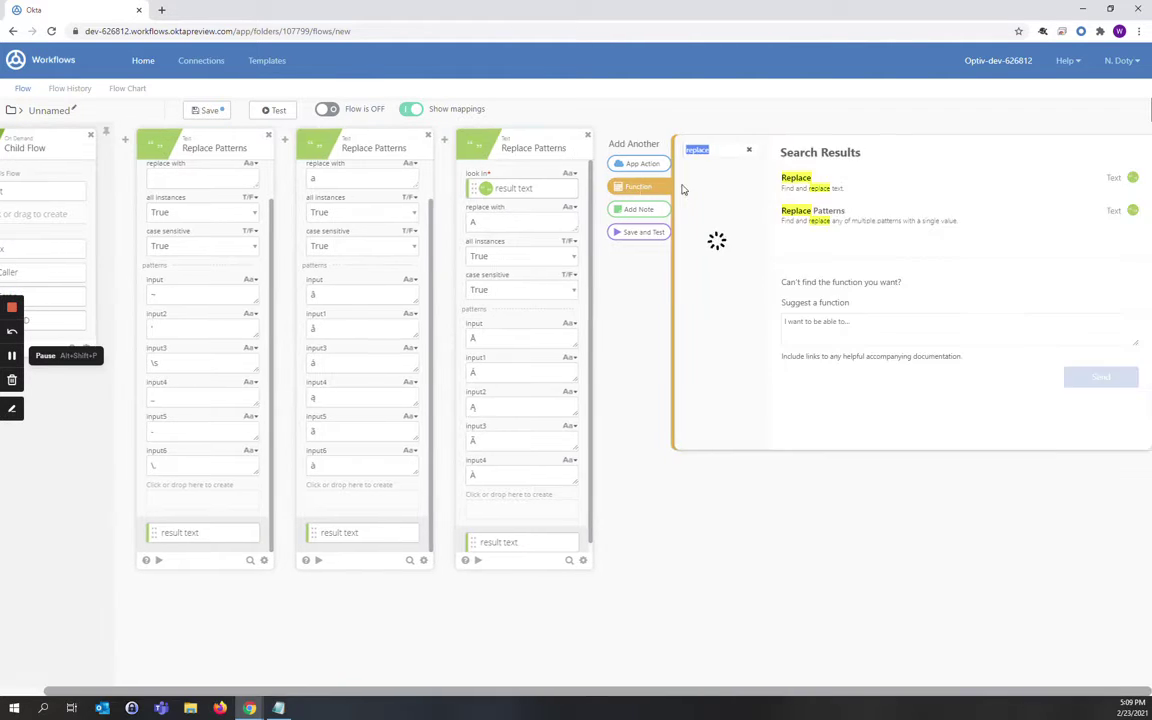
text(retur)
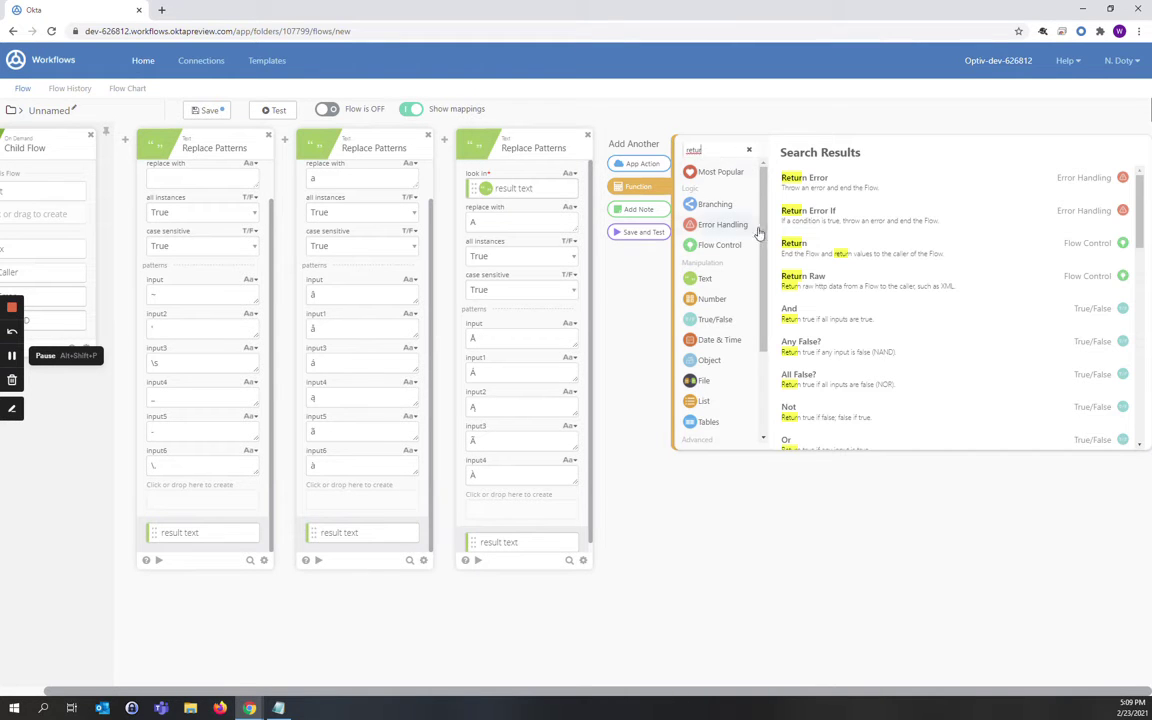
click(800, 252)
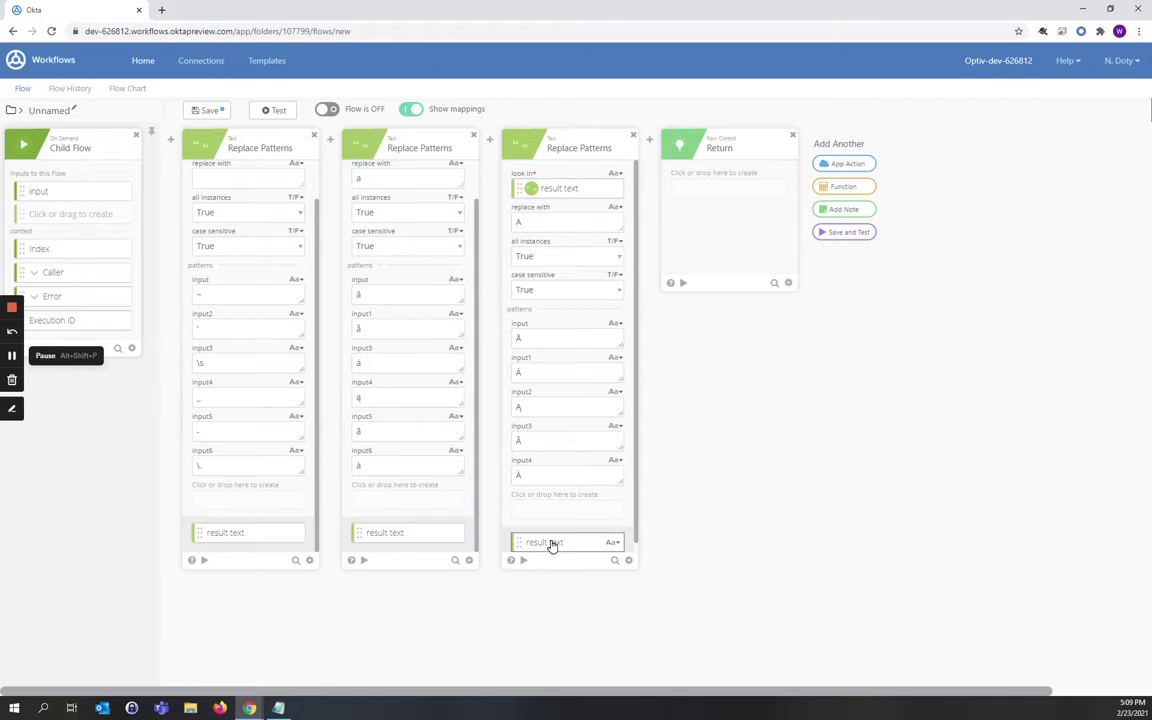
drag(551, 545, 712, 185)
drag(712, 185, 712, 188)
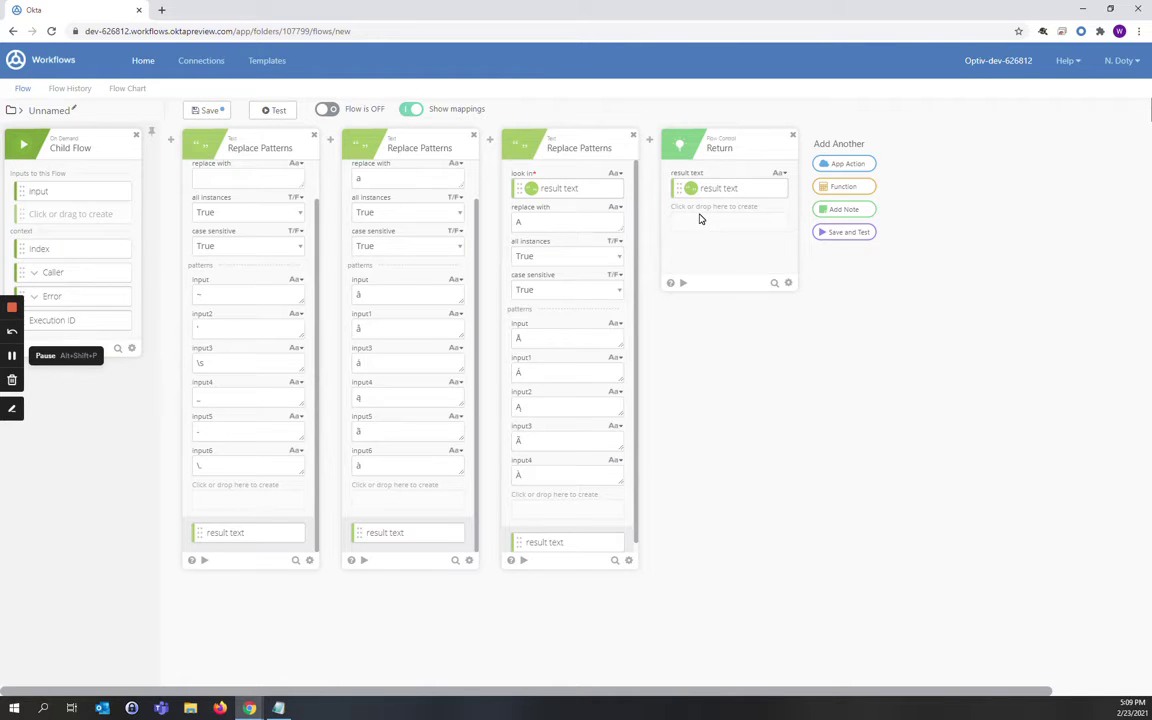
click(700, 221)
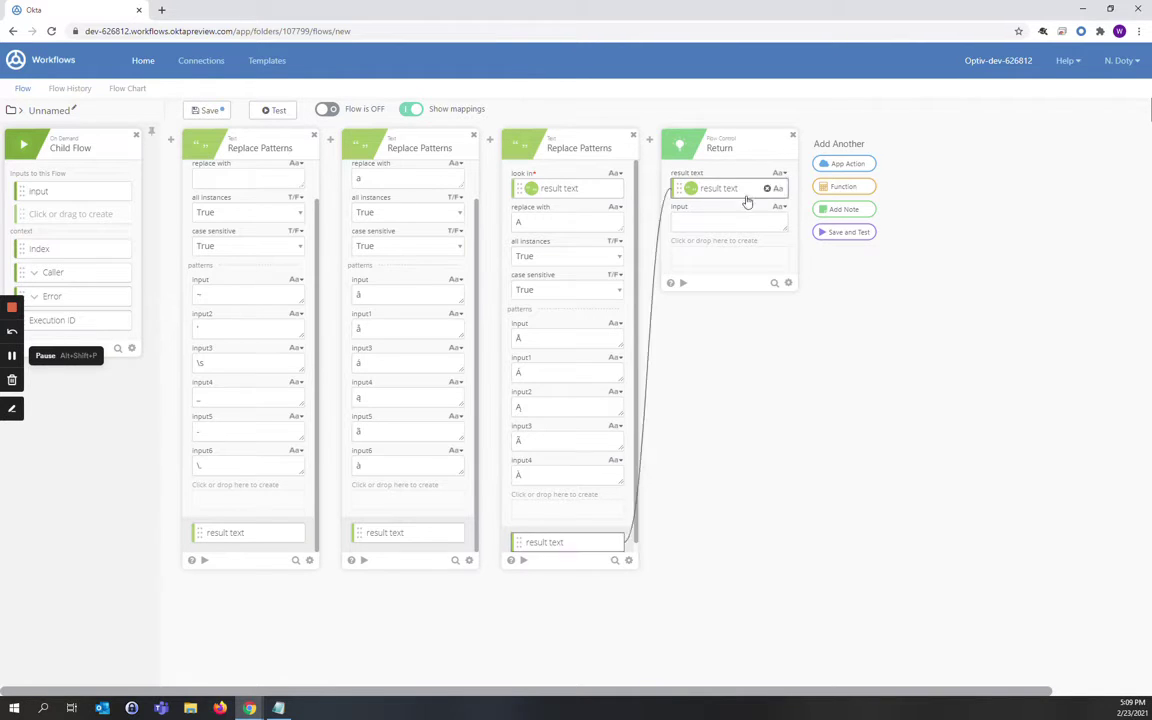
Rename the returned field's display name to 'remediated'
click(779, 173)
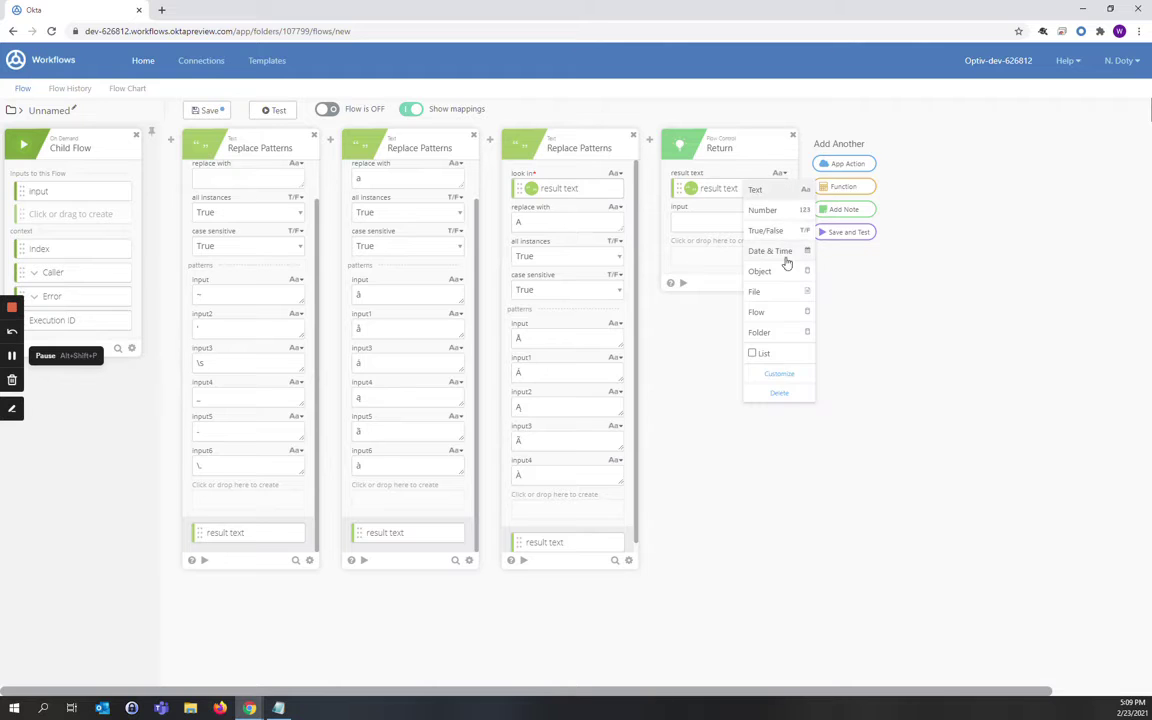
click(790, 374)
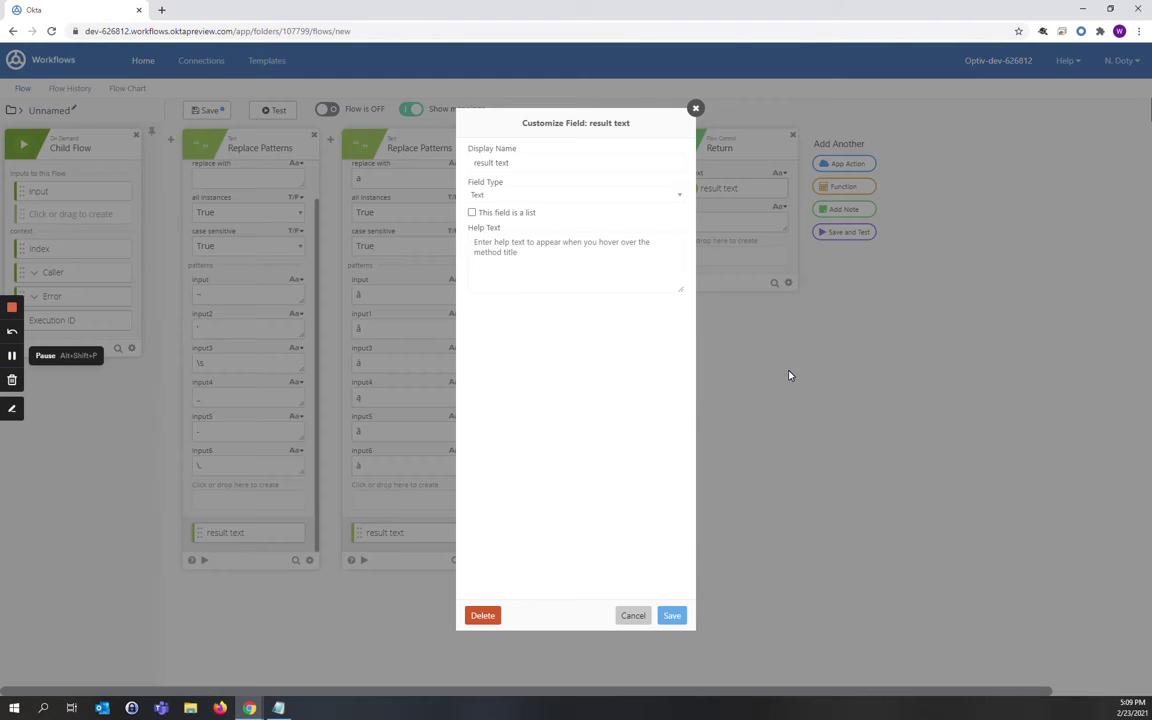
drag(576, 164, 451, 163)
text(remediated)
click(672, 615)
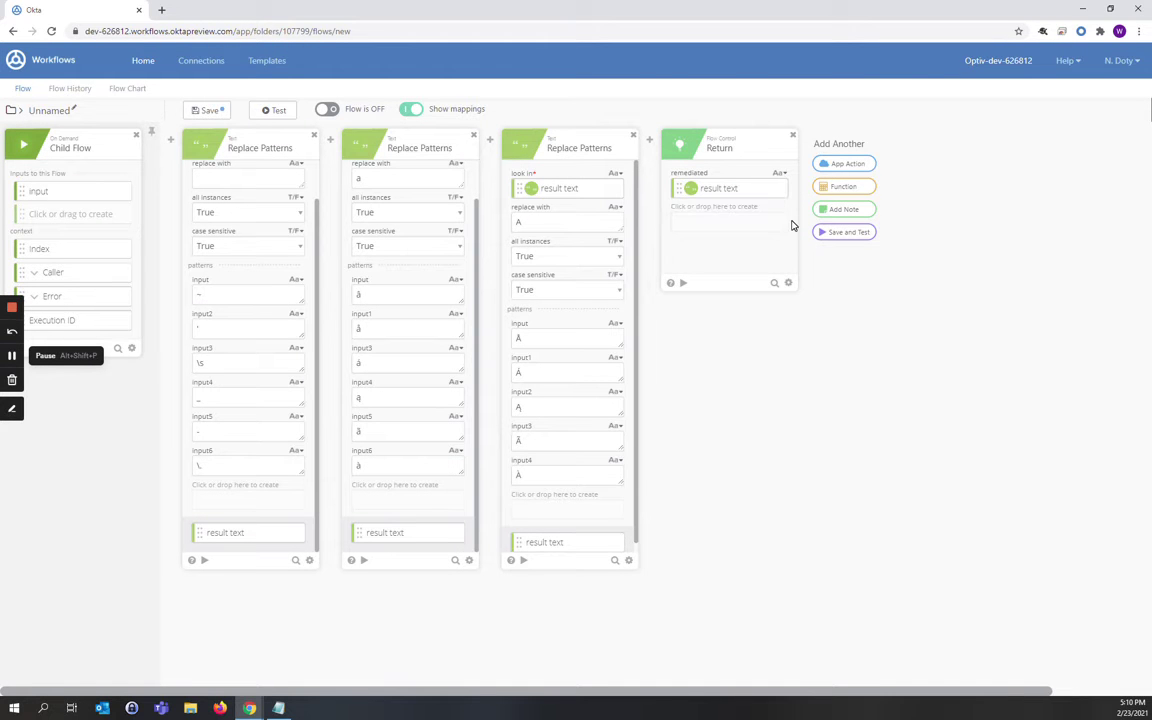
Save the flow as 'Special character remediation' with all passing data saved
click(218, 106)
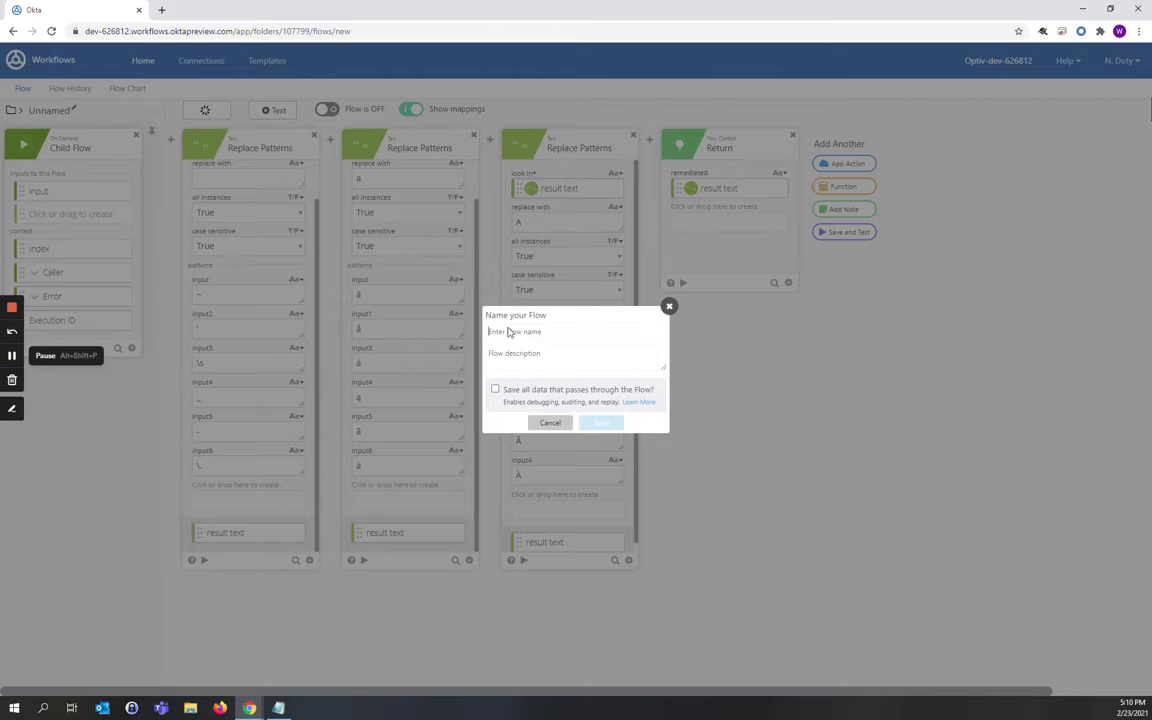
text(Special character remediation)
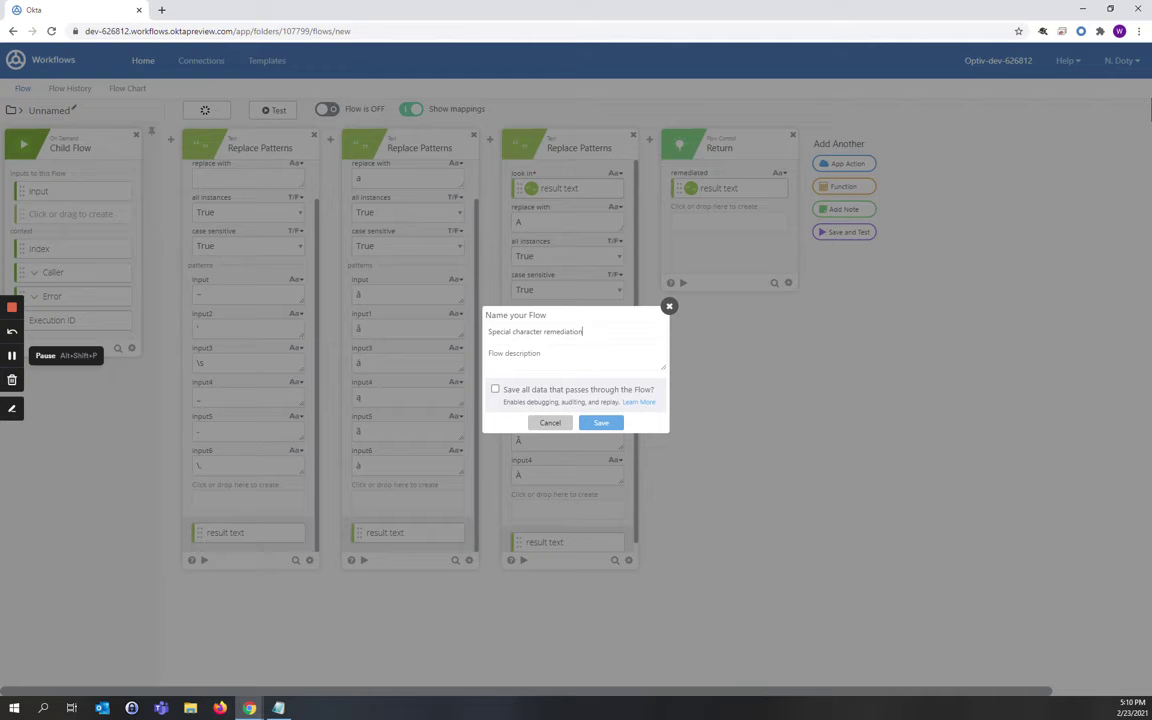
click(496, 390)
click(605, 423)
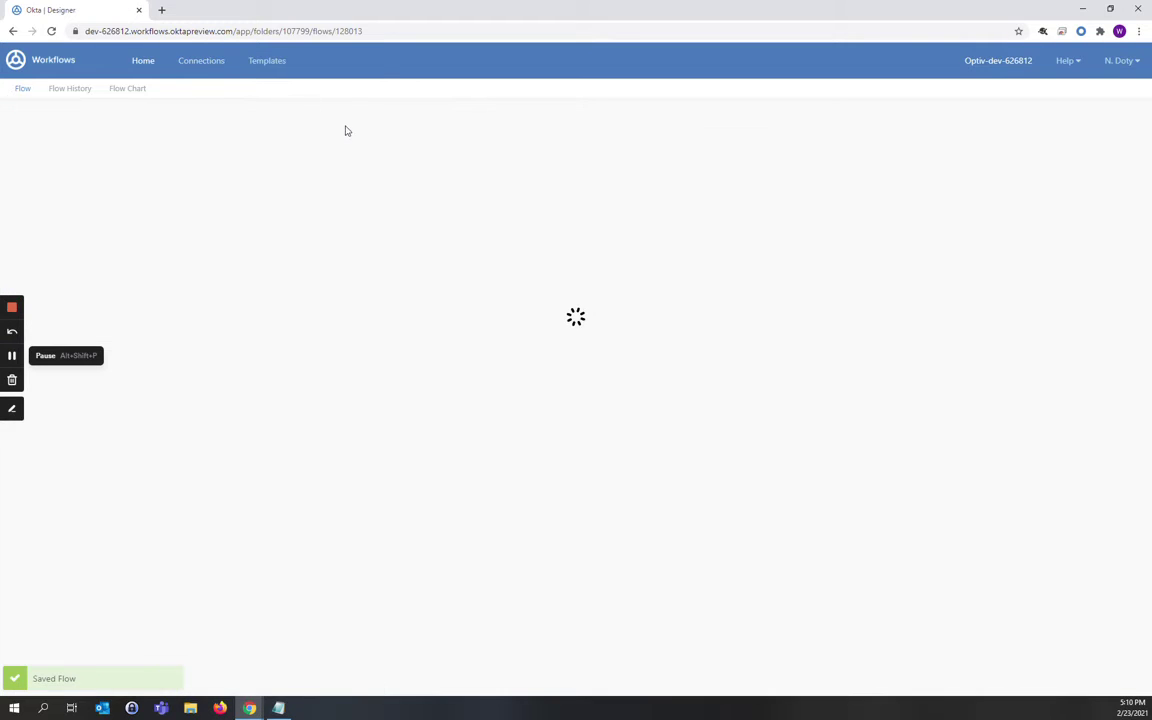
Switch the remediation flow on and start a new flow triggered by Okta User Created
click(338, 111)
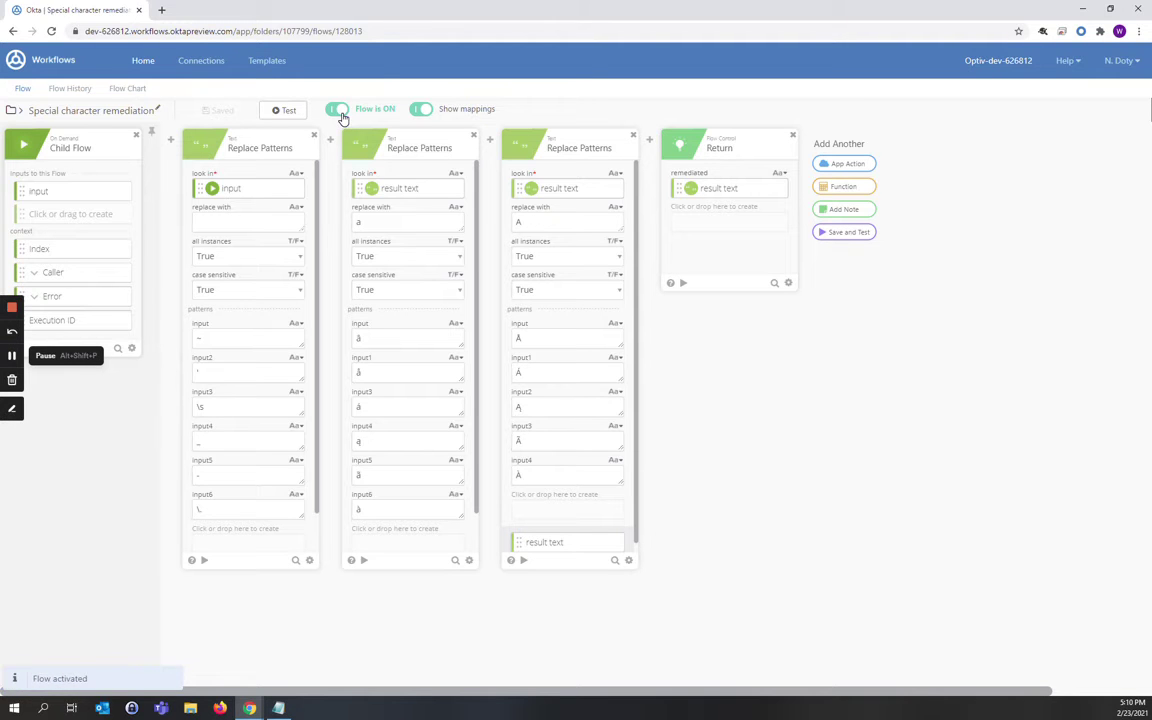
click(142, 62)
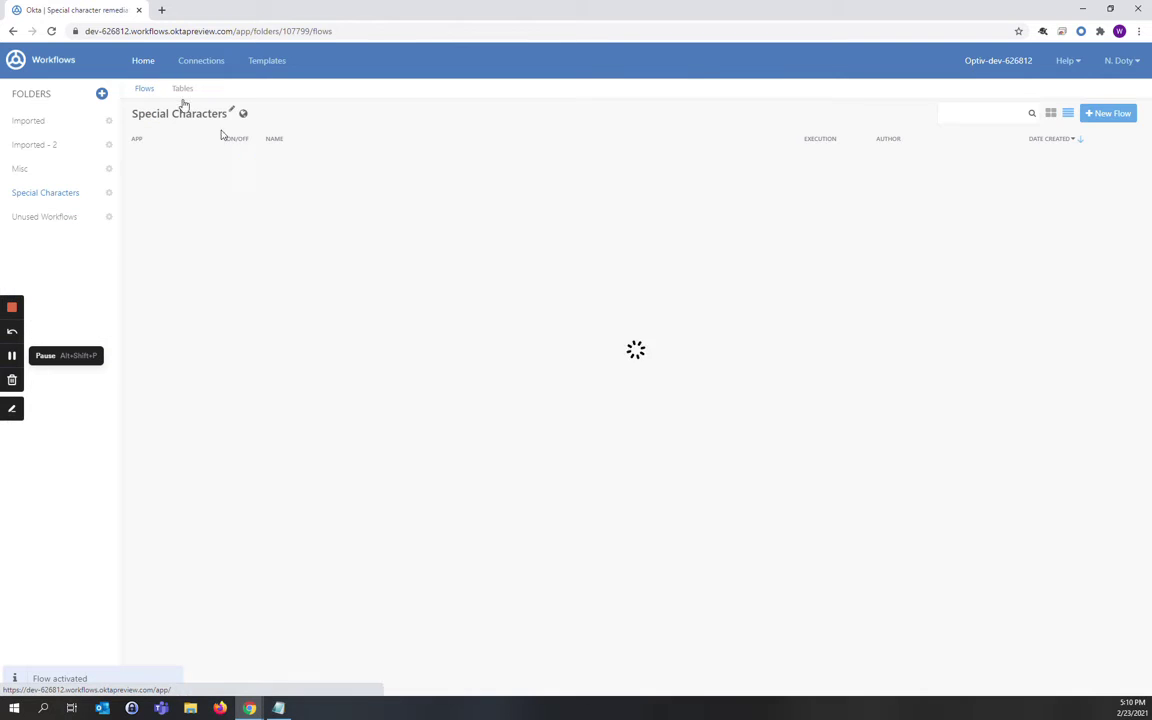
click(1107, 114)
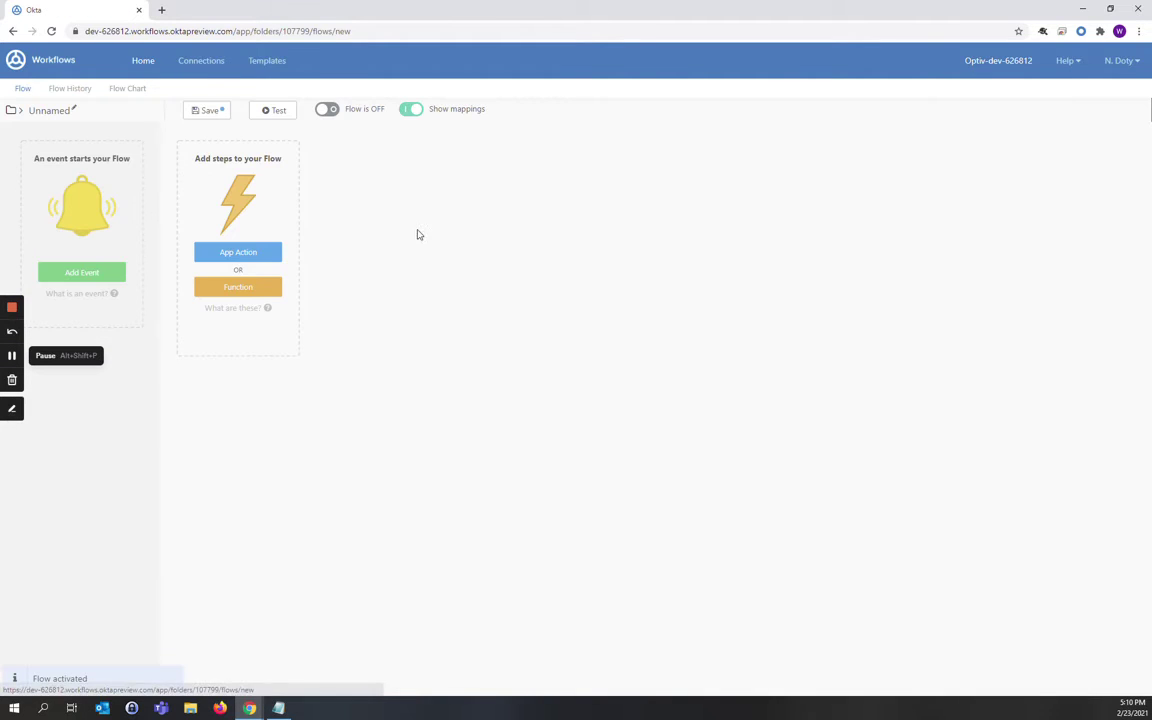
click(72, 274)
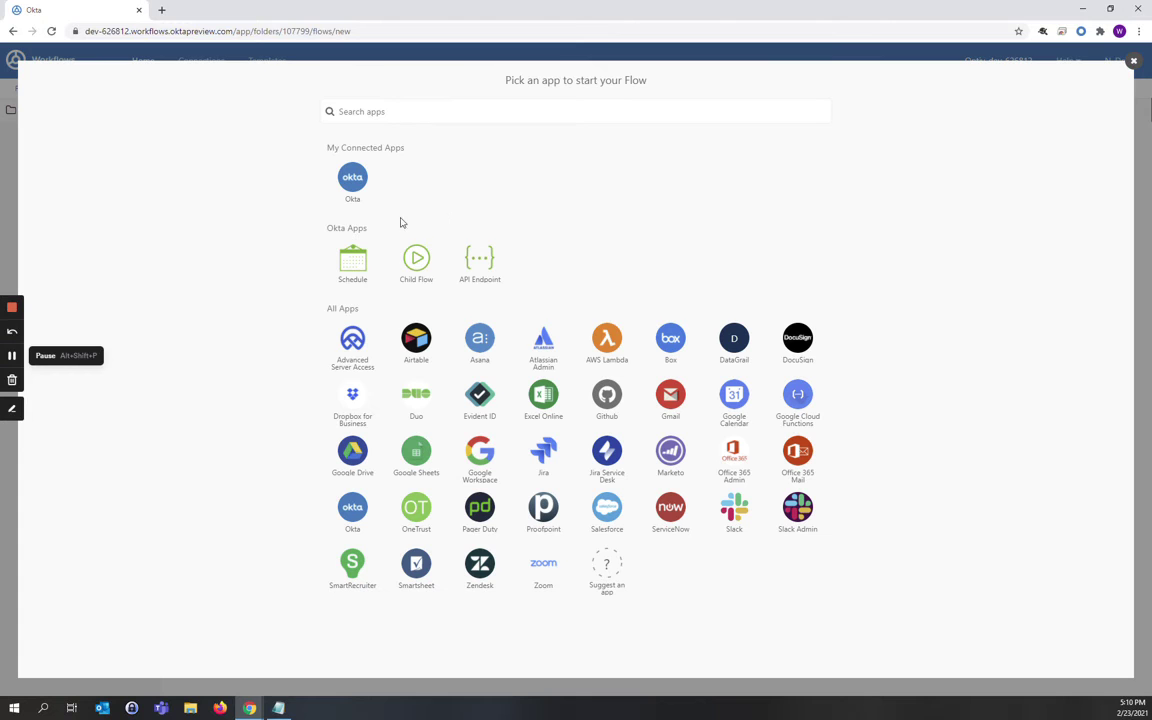
click(352, 176)
scroll(432, 380, down, 10)
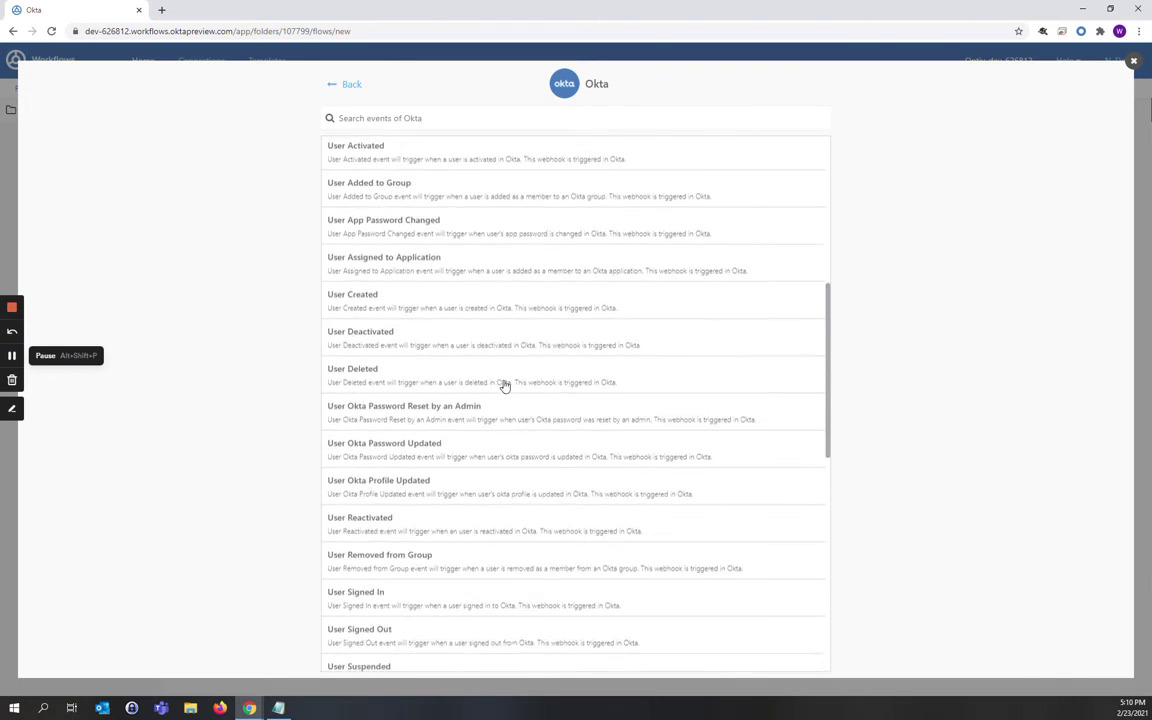
scroll(368, 195, up, 4)
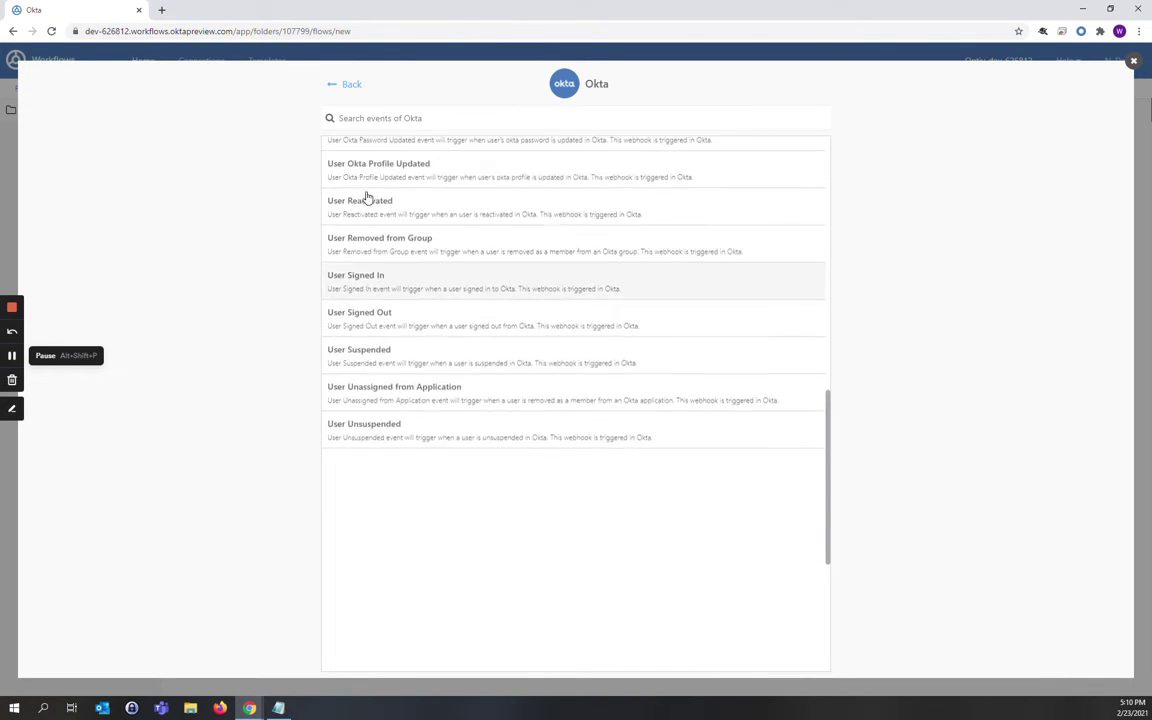
scroll(368, 197, up, 1)
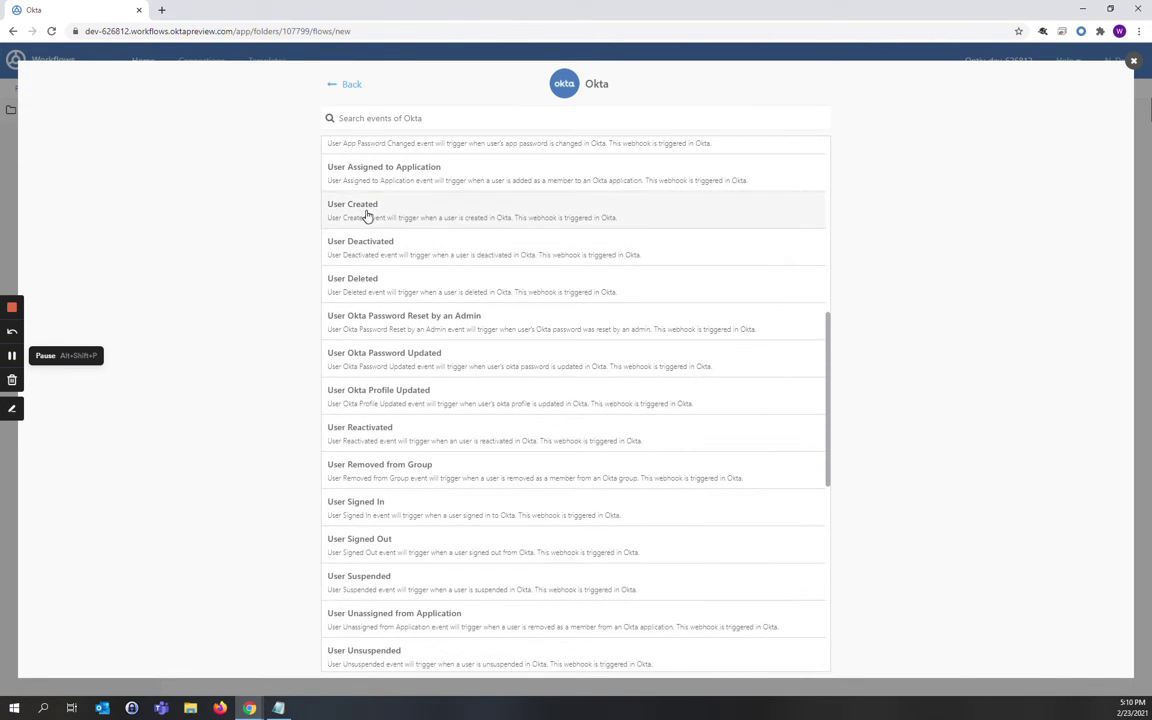
click(412, 216)
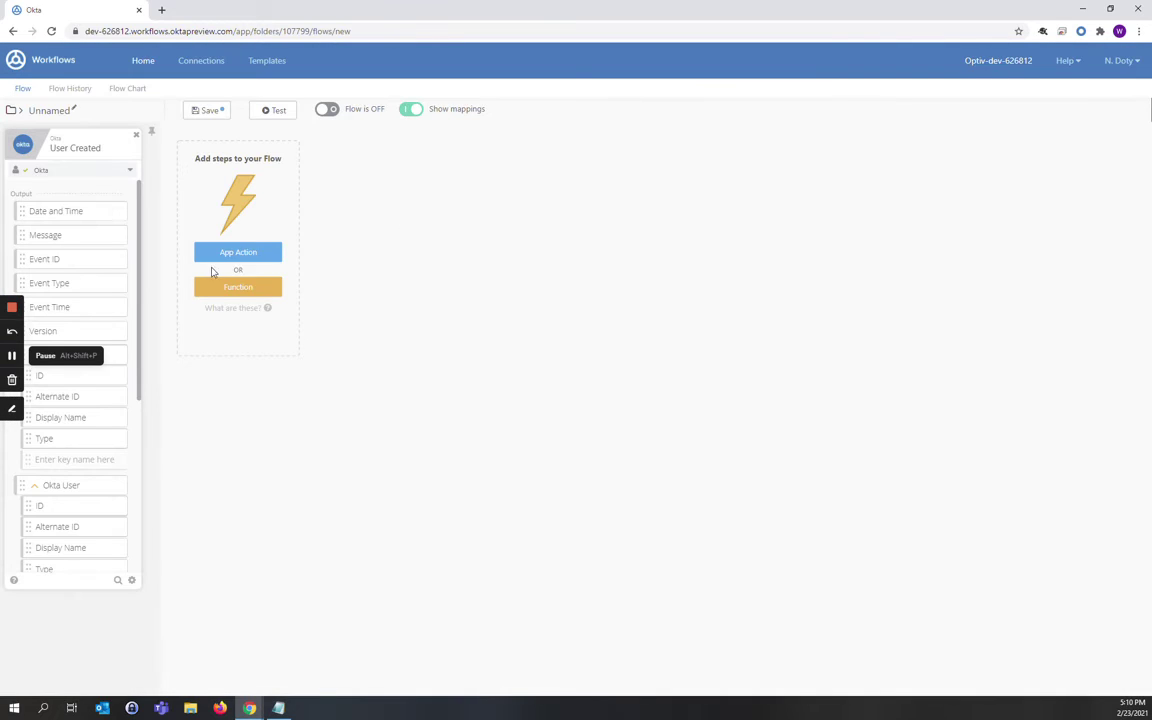
Add an Okta Read User action after the User Created trigger
click(231, 255)
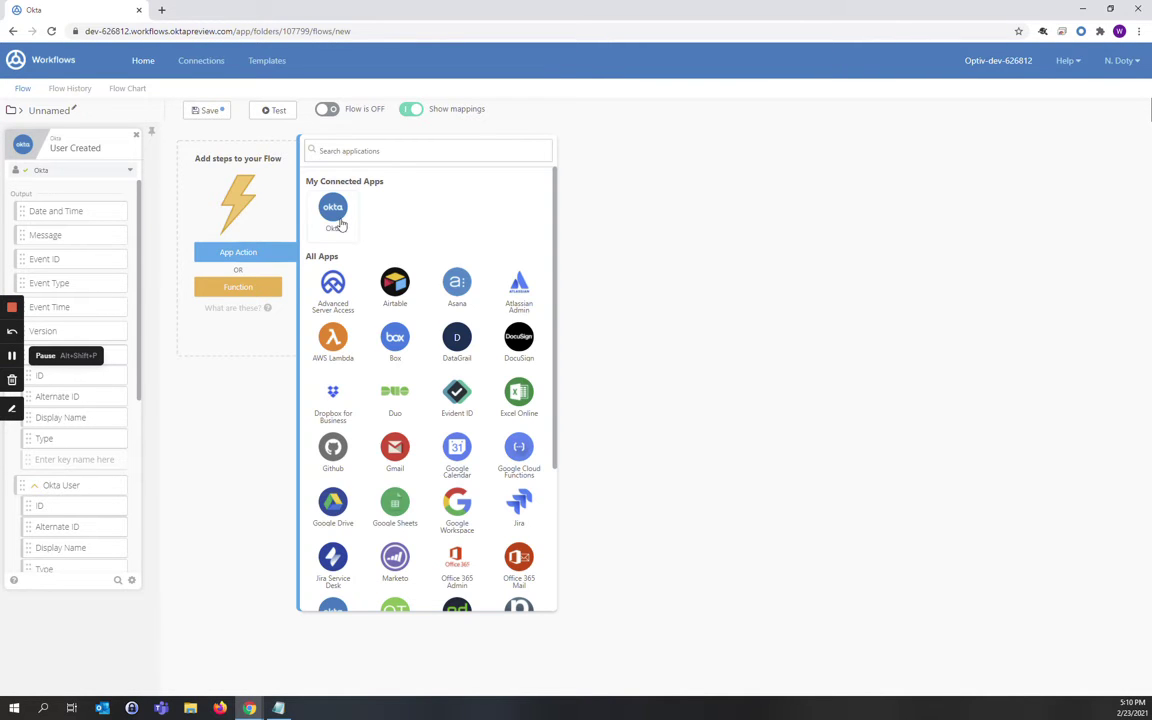
click(332, 212)
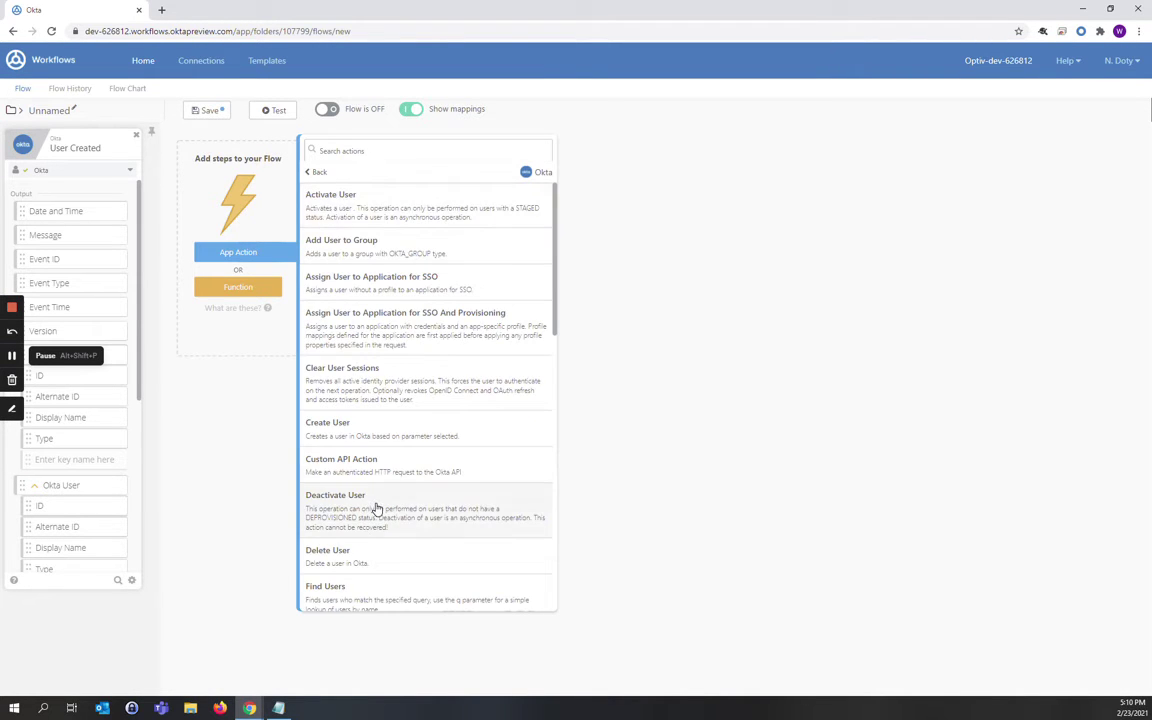
scroll(375, 500, down, 5)
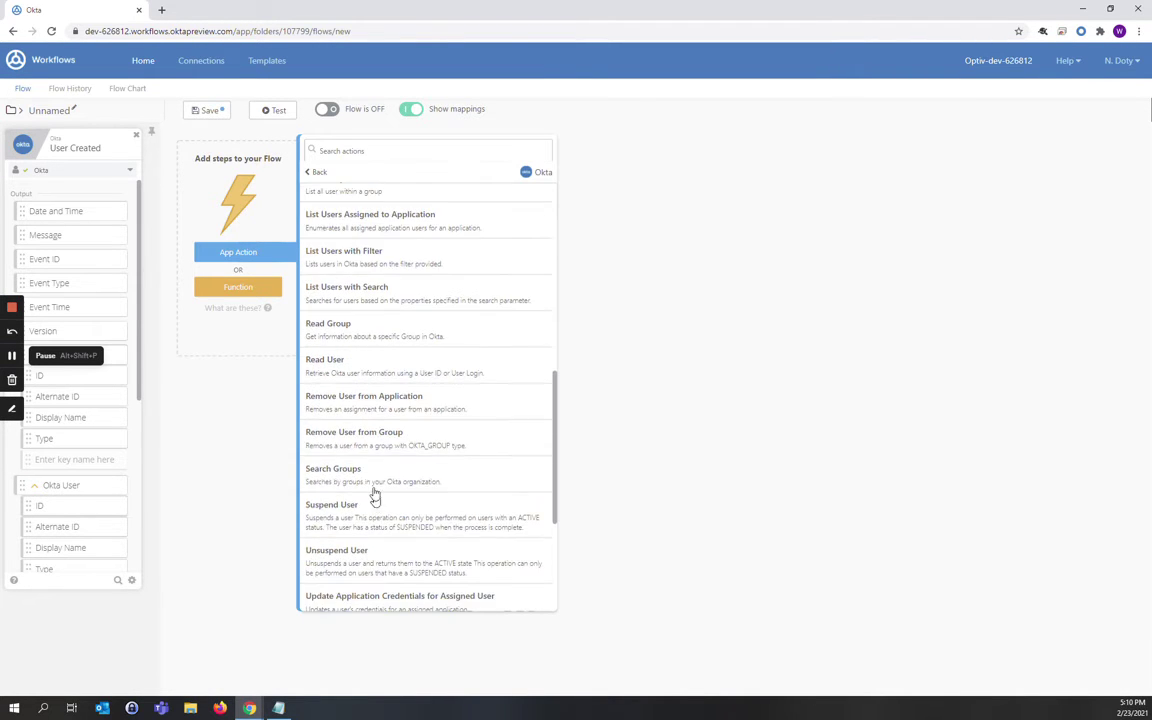
click(320, 362)
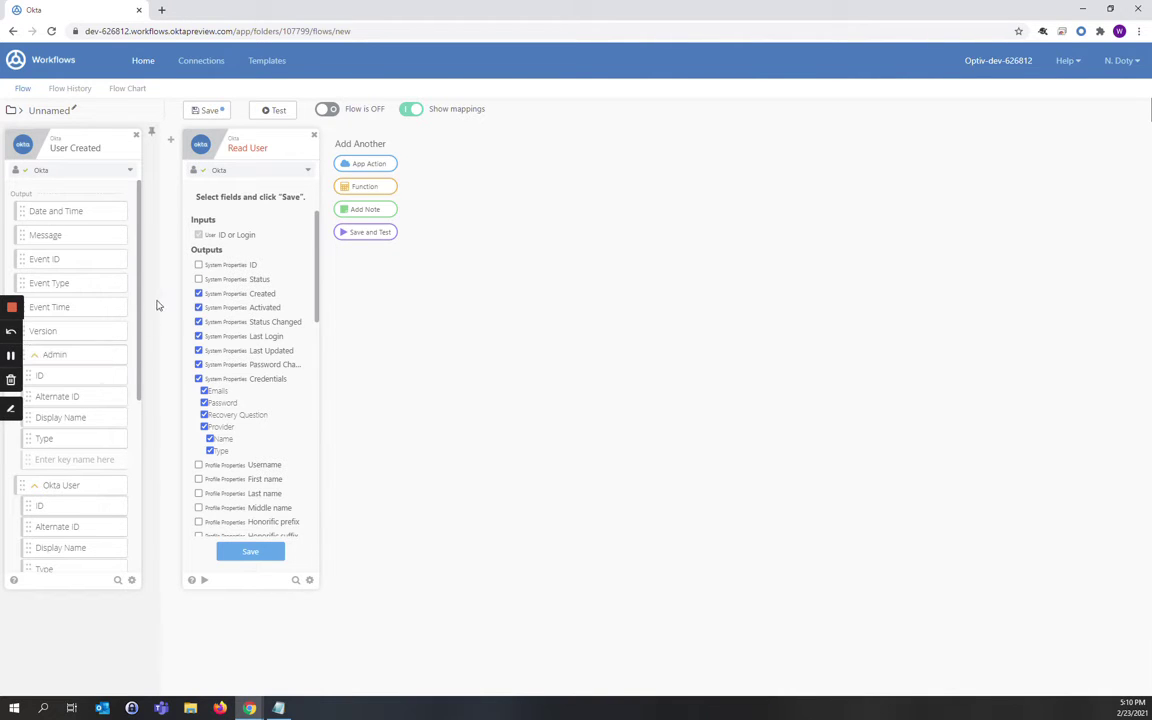
Drop Status, Activated, Status Changed, Last Updated and Credentials outputs, keeping only First name
click(198, 279)
click(198, 307)
click(198, 321)
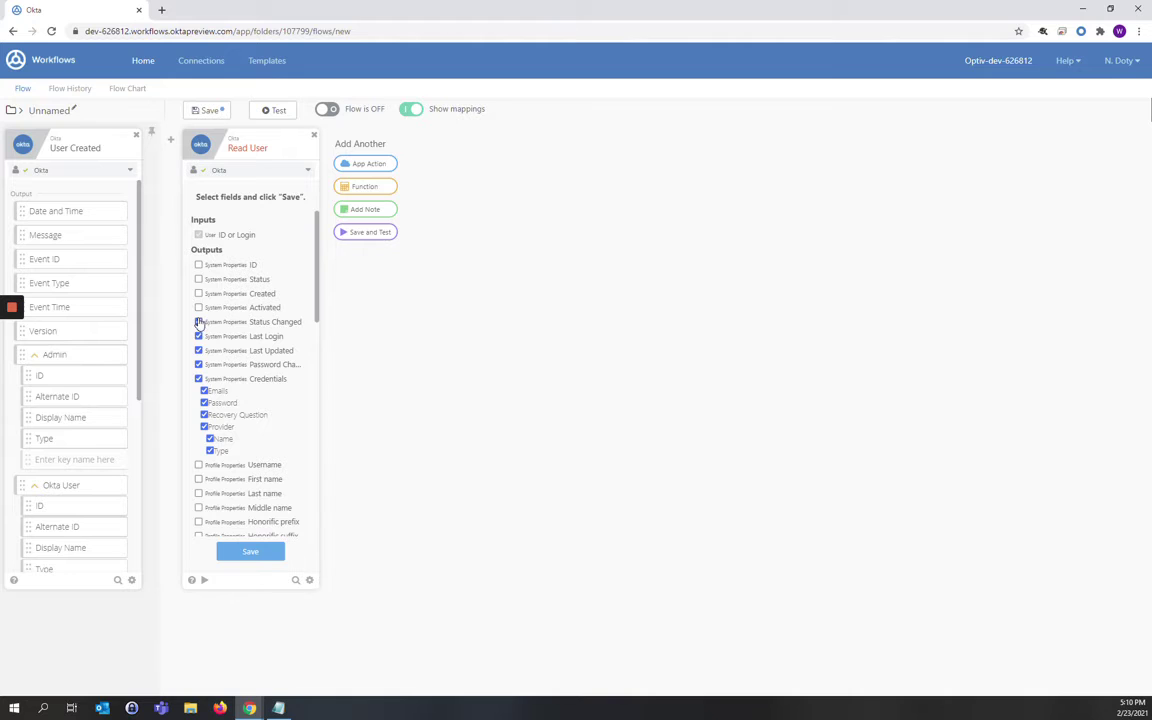
click(198, 351)
click(198, 379)
scroll(208, 461, down, 1)
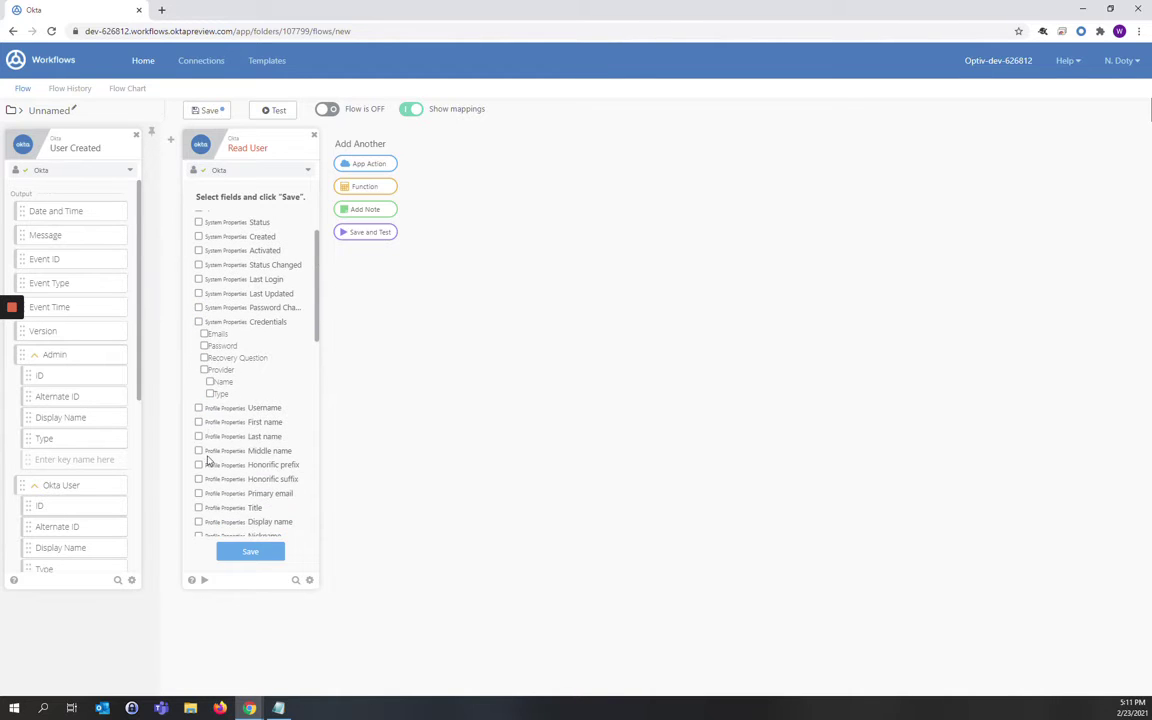
scroll(216, 435, down, 10)
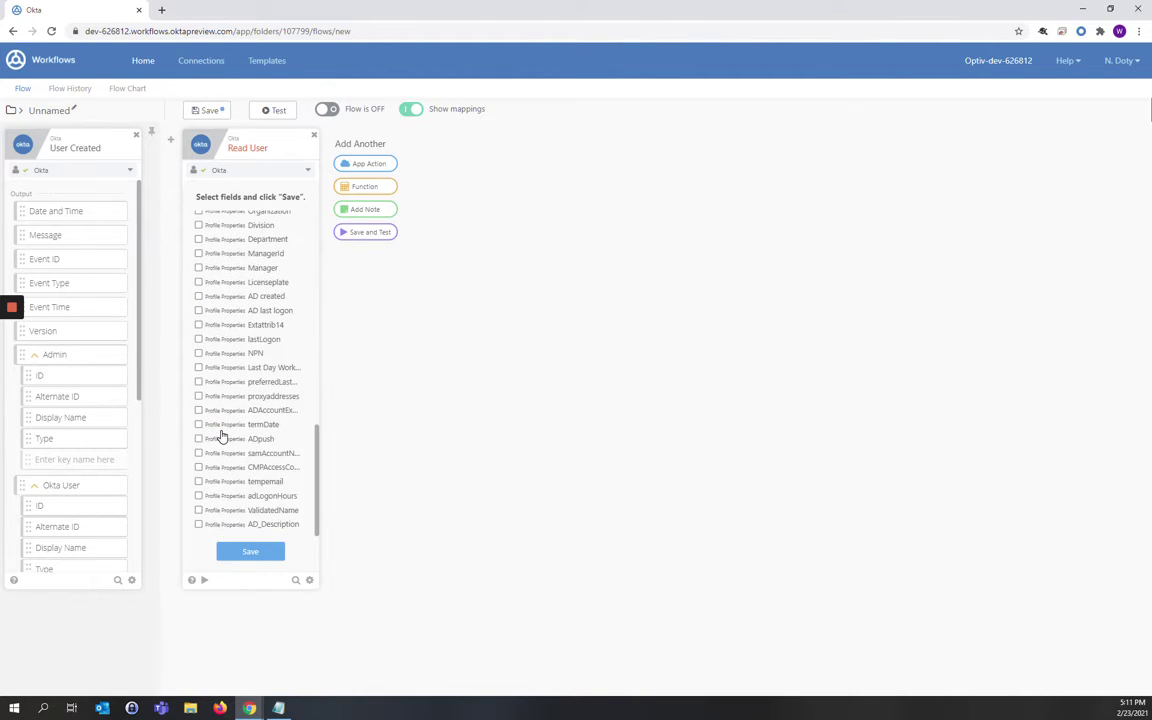
click(250, 551)
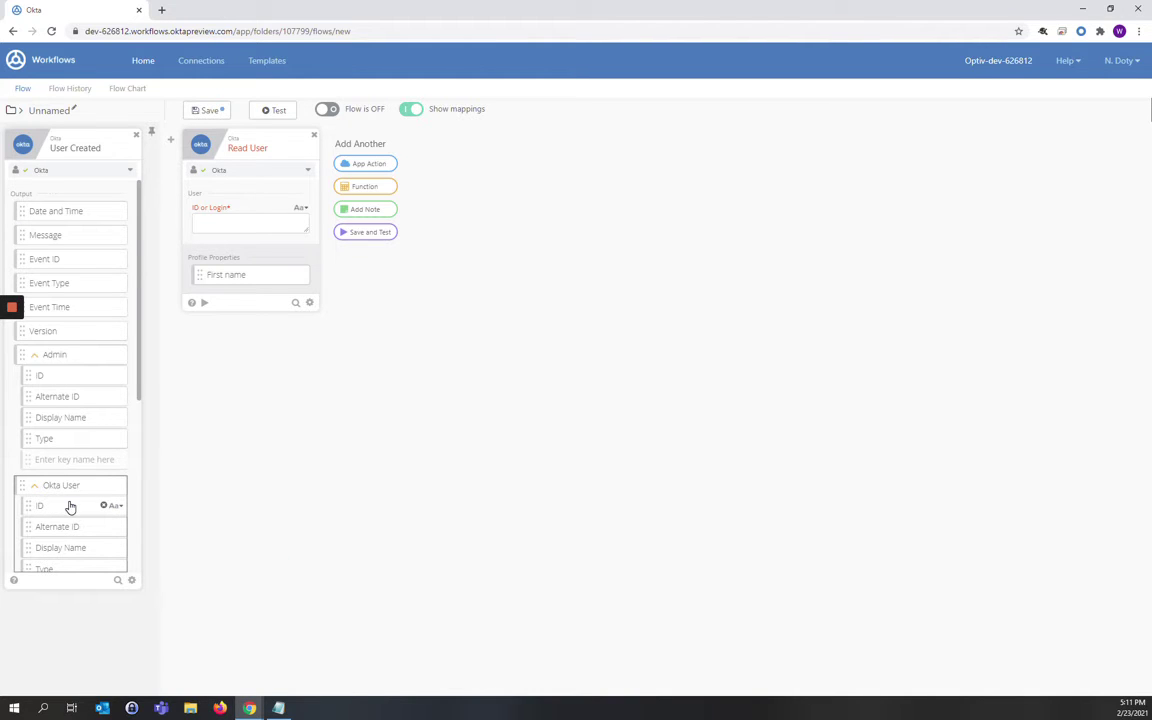
Pass the created user's ID into Read User and add a Find Pattern step
drag(70, 507, 246, 226)
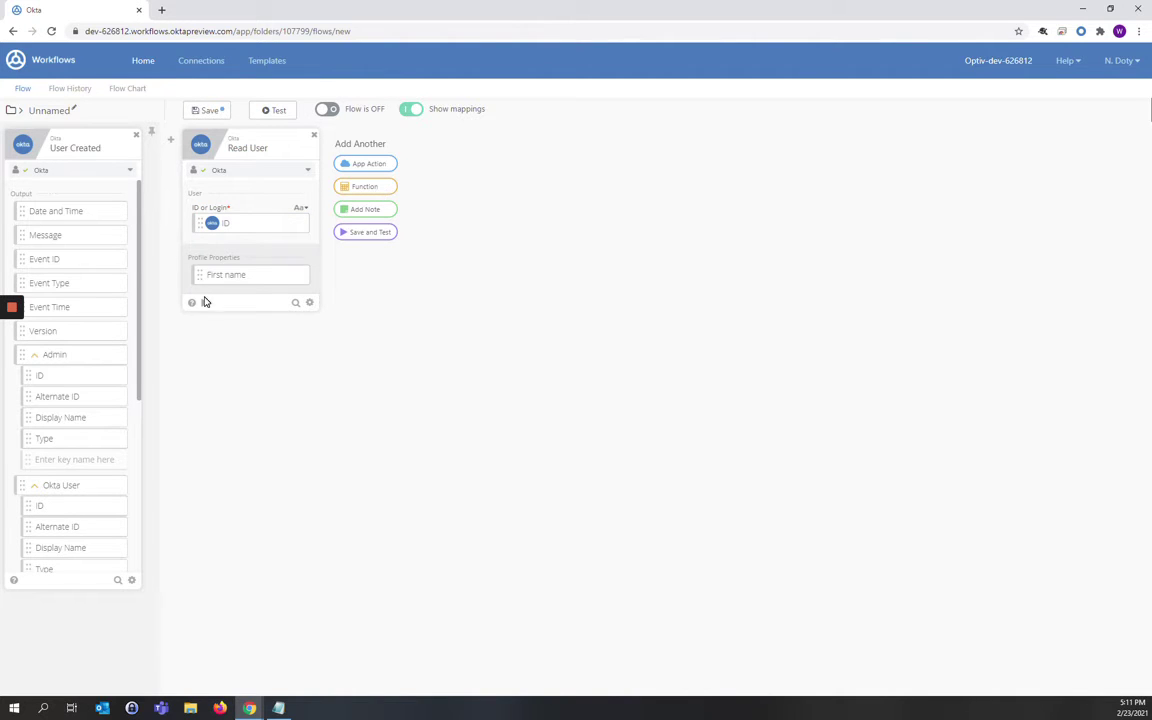
click(358, 187)
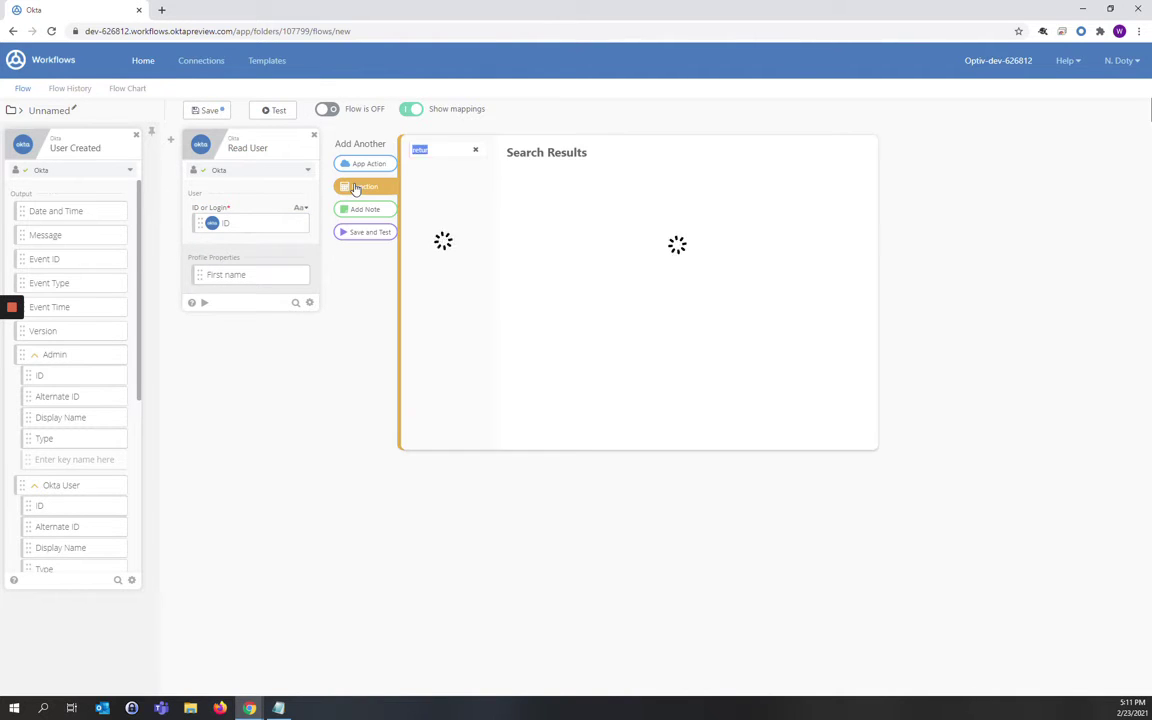
text(c)
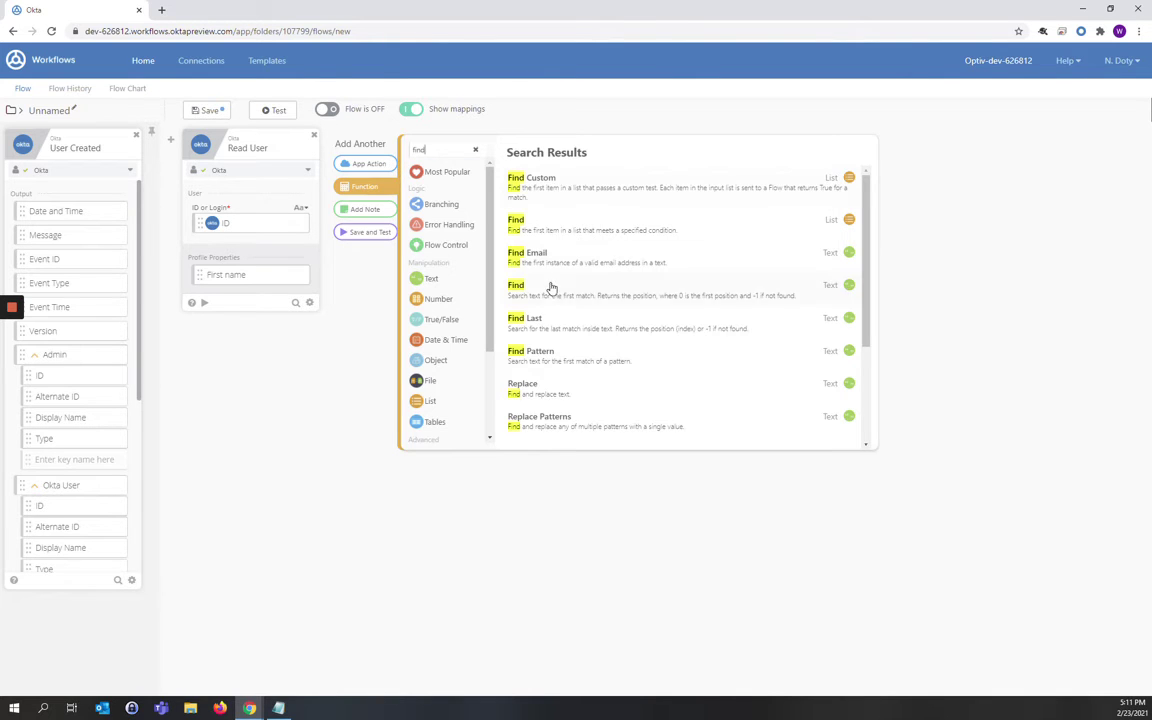
click(537, 355)
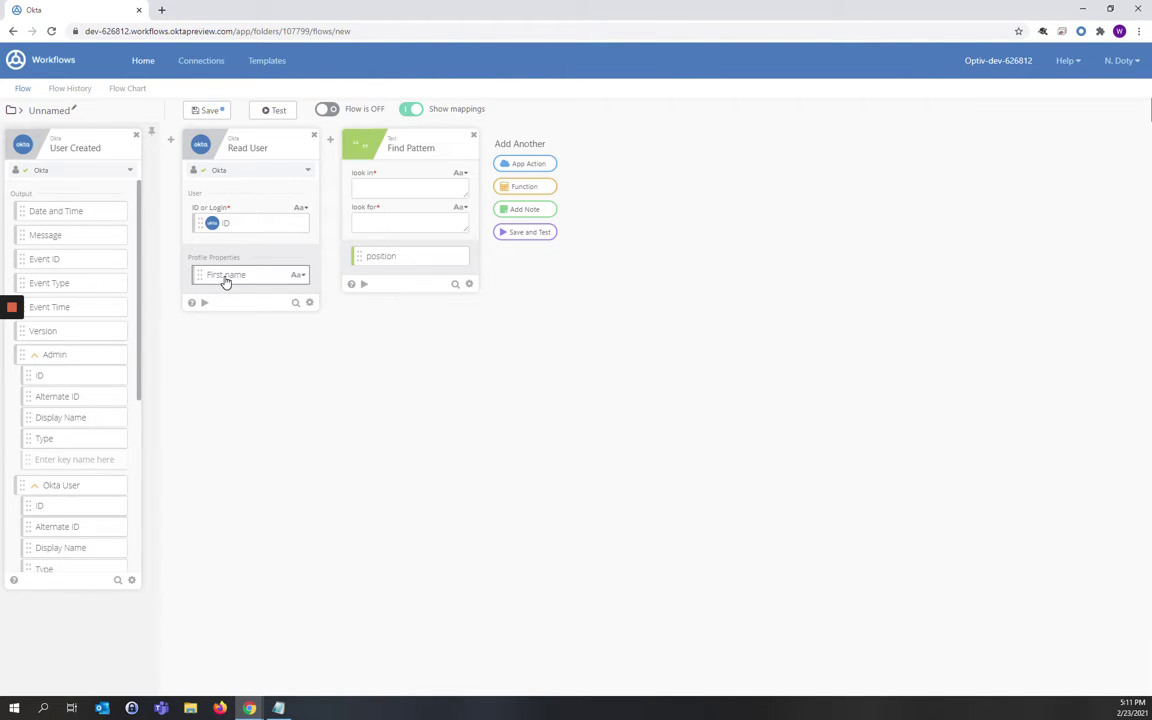
Make Find Pattern search the user's First name for [A-Za-z0-9]
drag(226, 276, 386, 190)
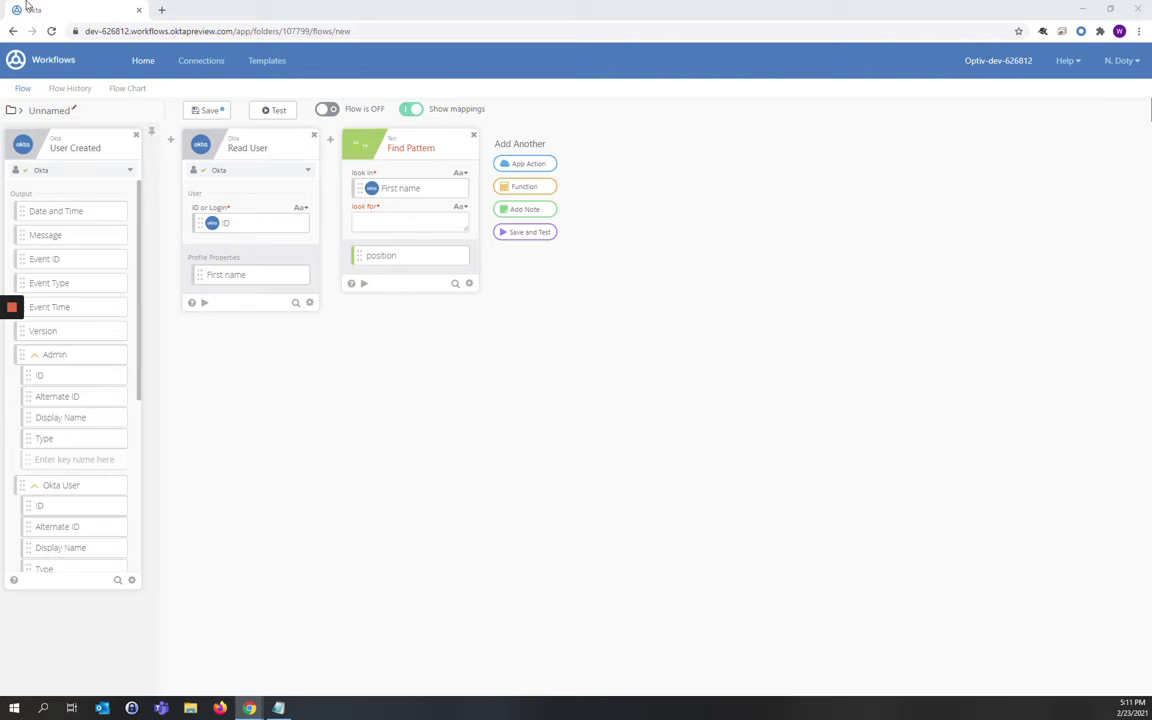
click(410, 224)
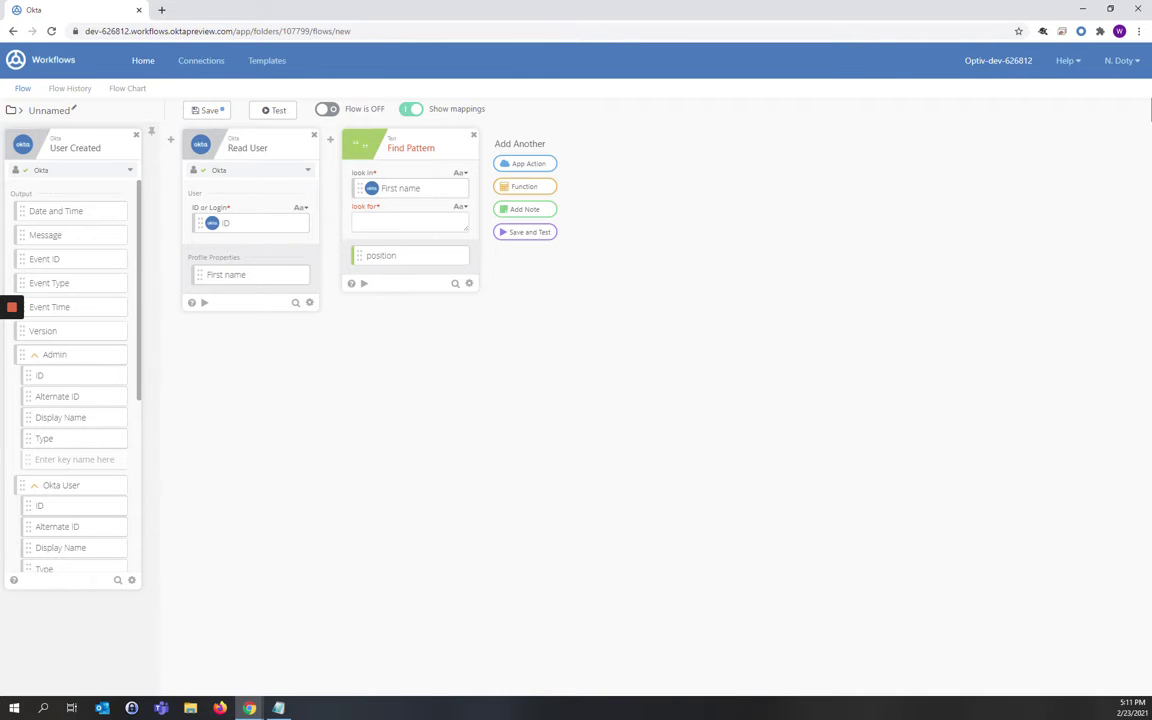
text([A-Za-z0-9])
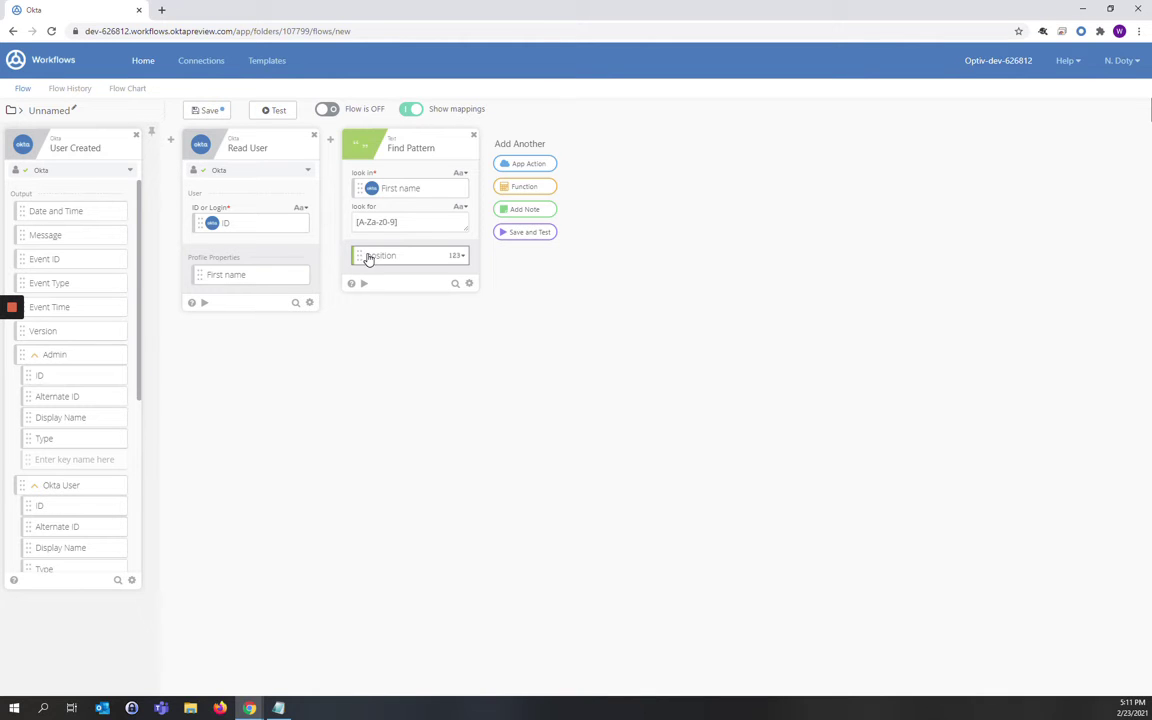
Add an If/Else card, replacing a mistaken Continue If, with the condition position equals -1
click(519, 192)
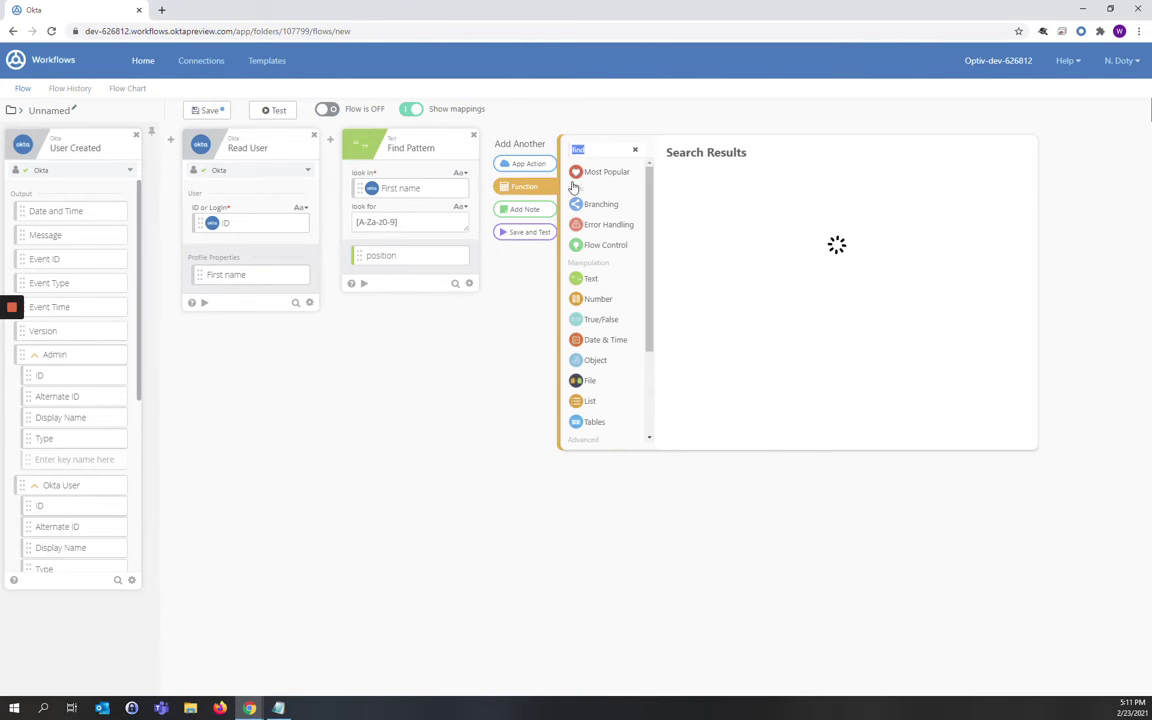
text(if)
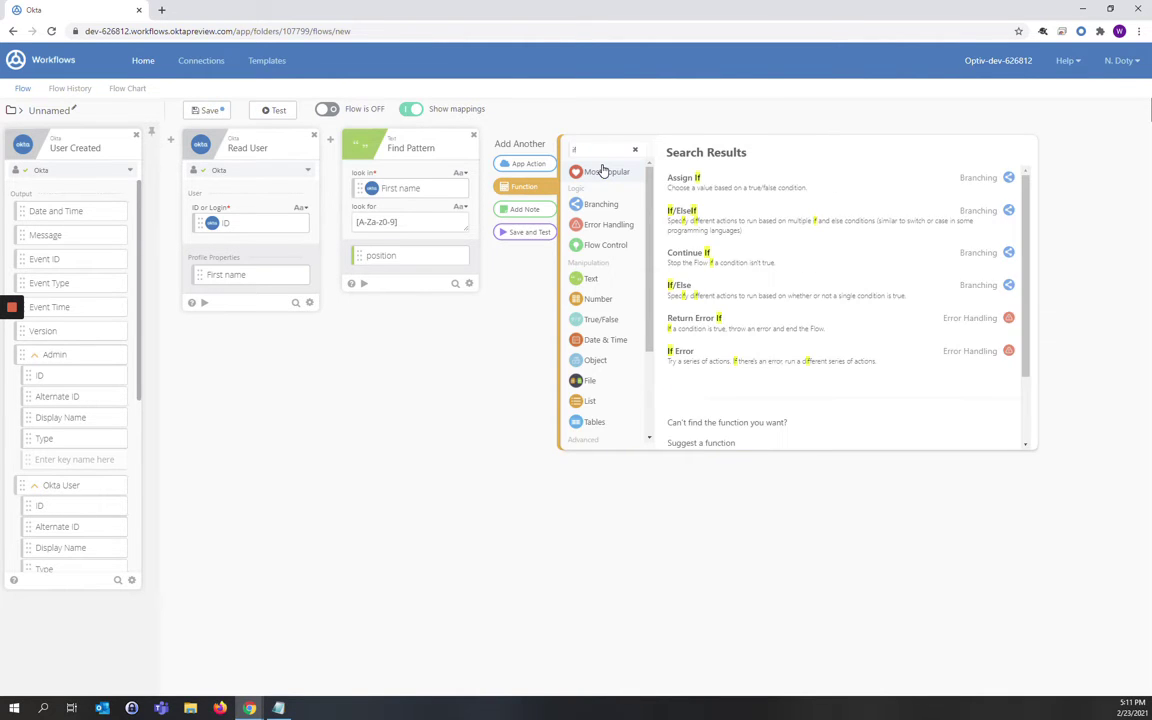
click(688, 258)
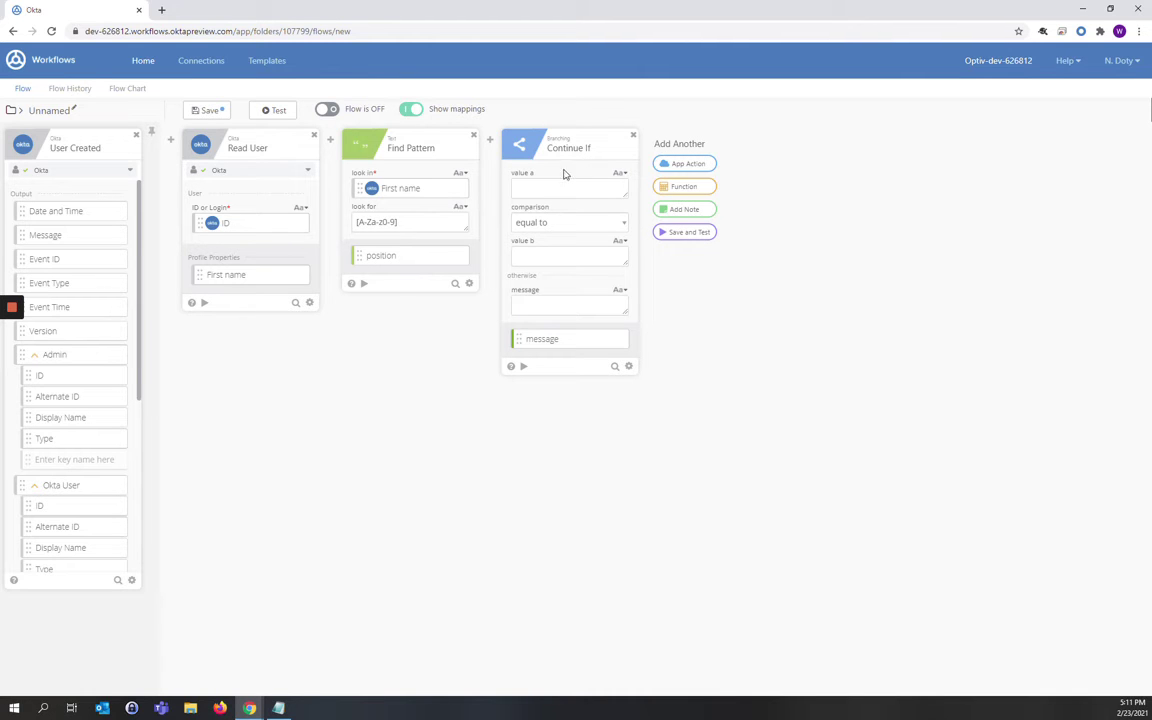
click(632, 137)
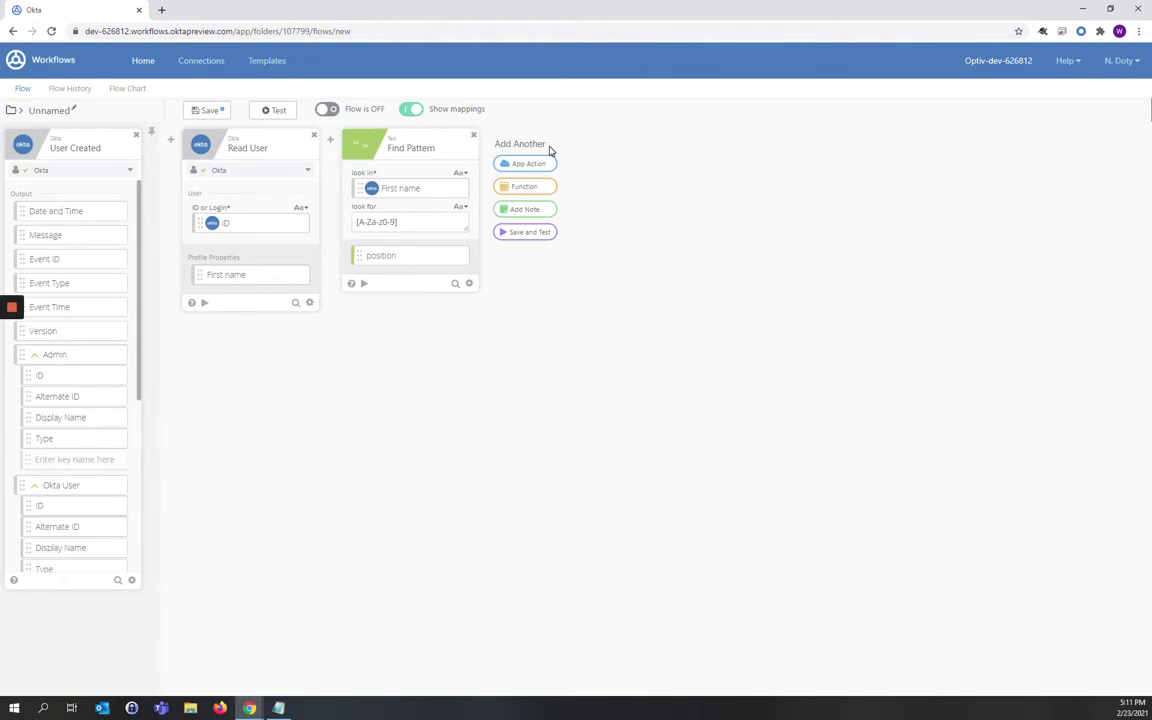
click(530, 184)
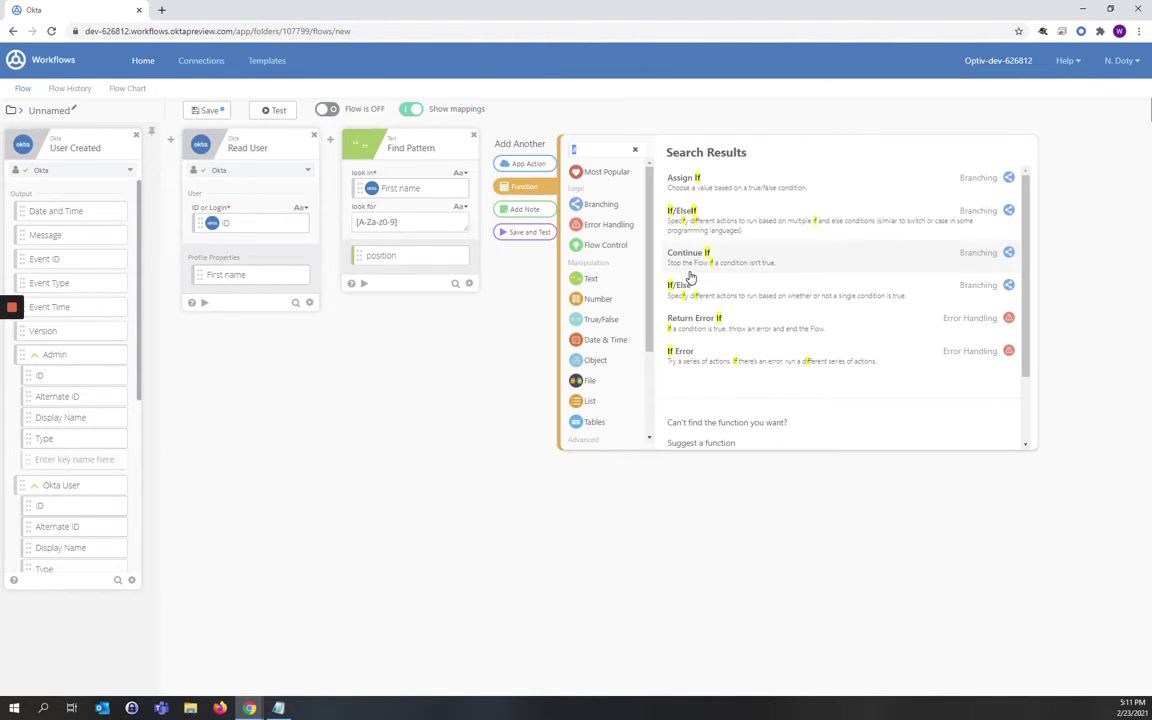
click(688, 290)
drag(398, 258, 562, 210)
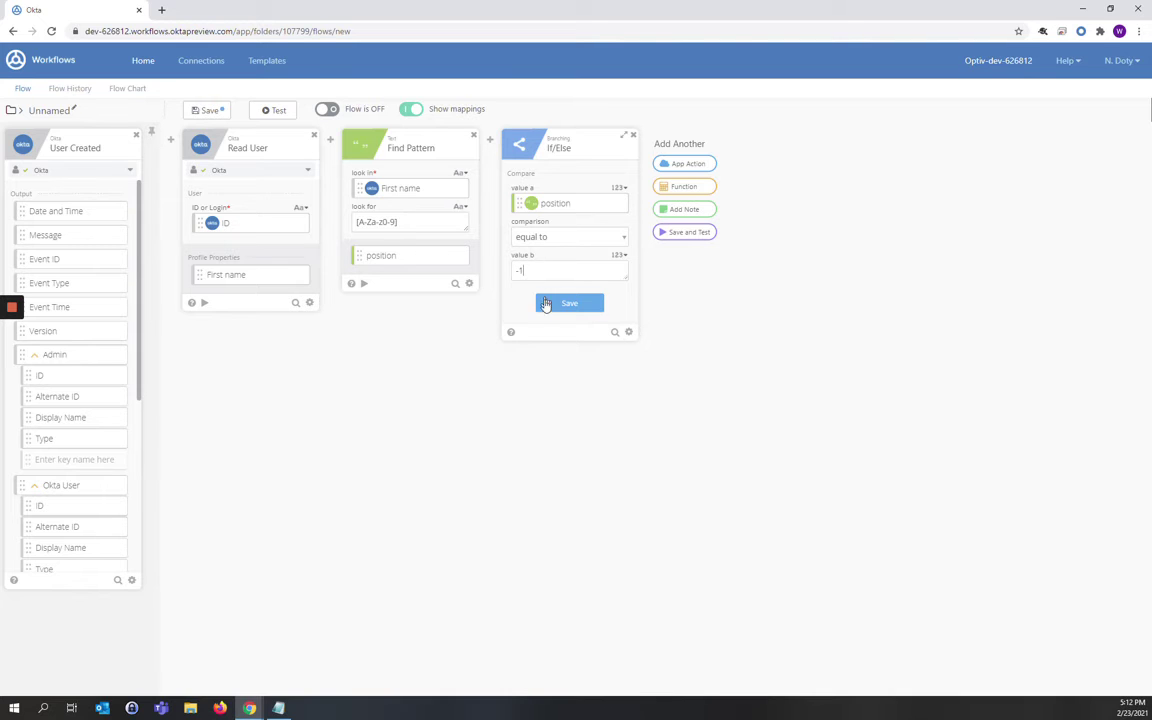
click(569, 302)
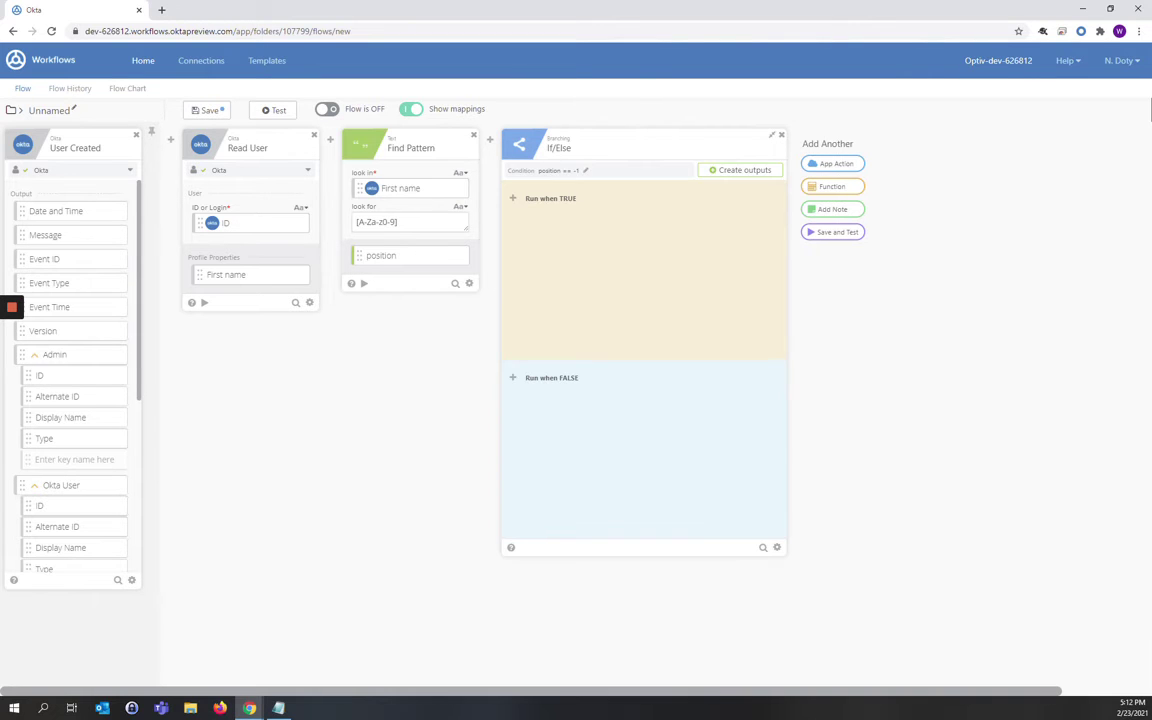
Create a ValidatedName output field on the If/Else card
click(730, 171)
click(853, 212)
text(ValidatedName)
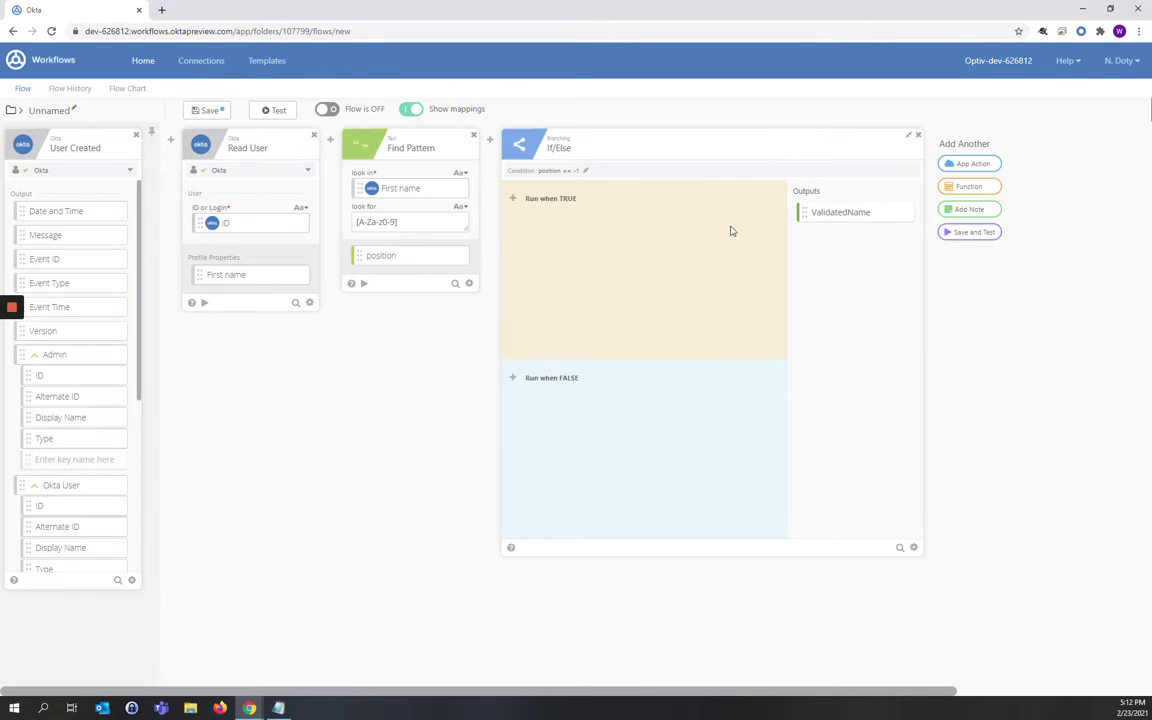
Add an Assign card to the TRUE branch that takes First name
click(513, 200)
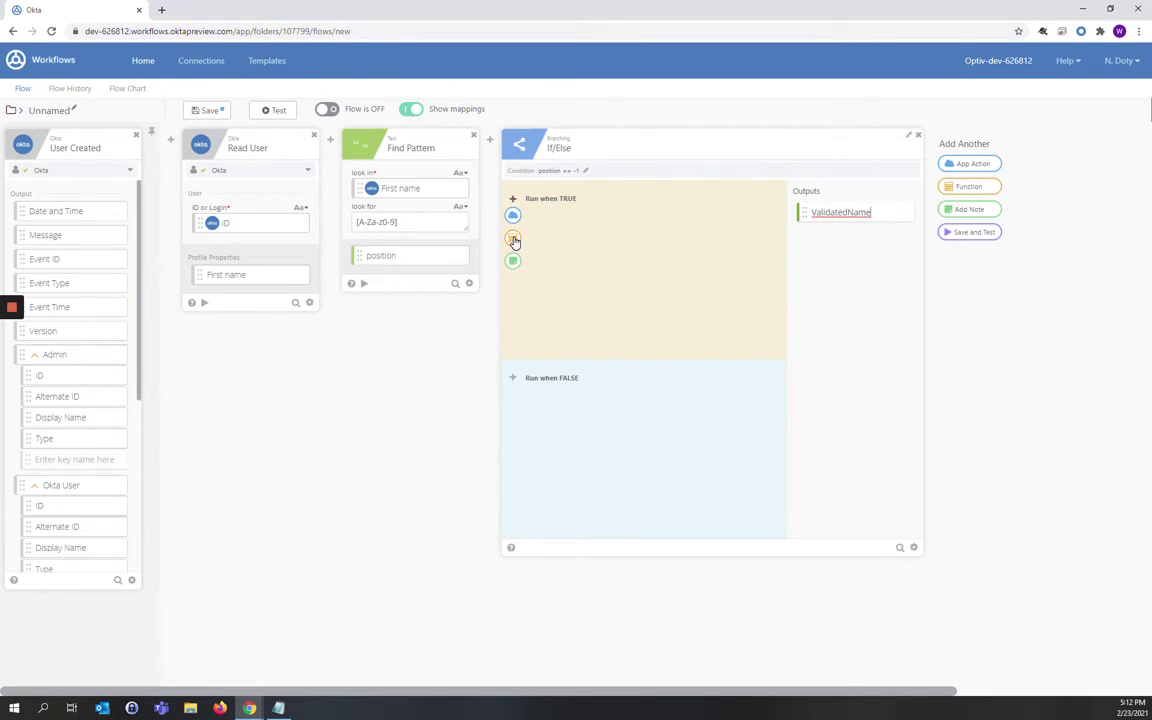
click(514, 240)
text(ass)
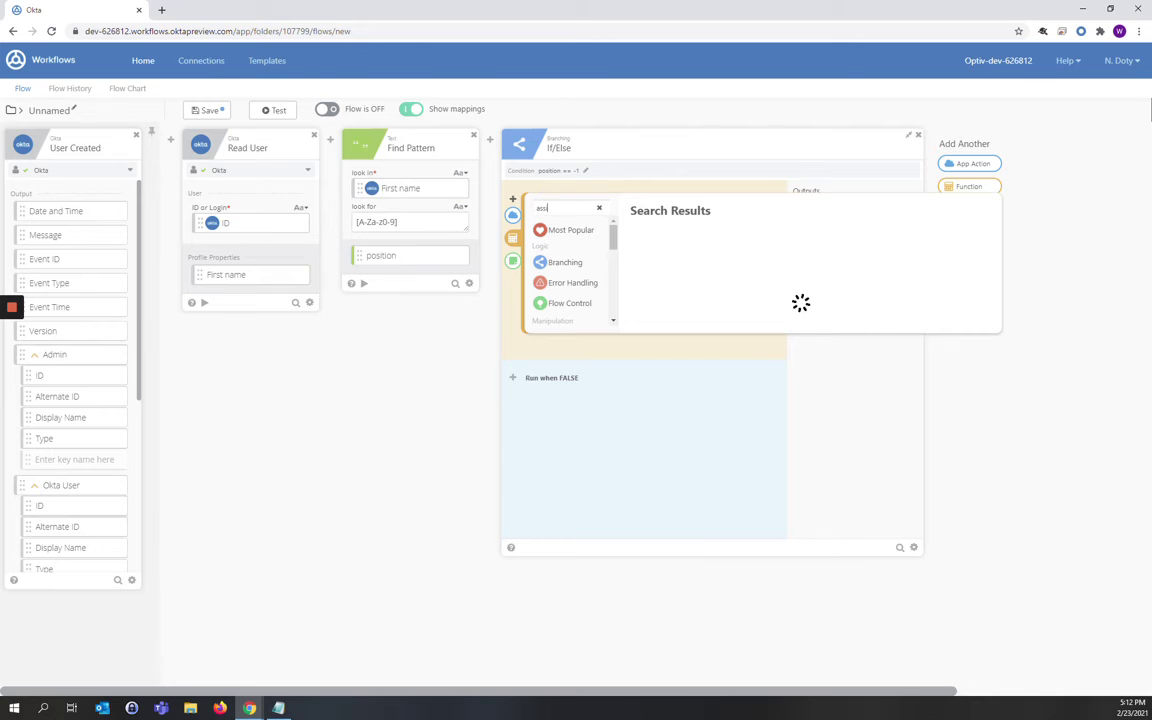
text(ign)
click(640, 268)
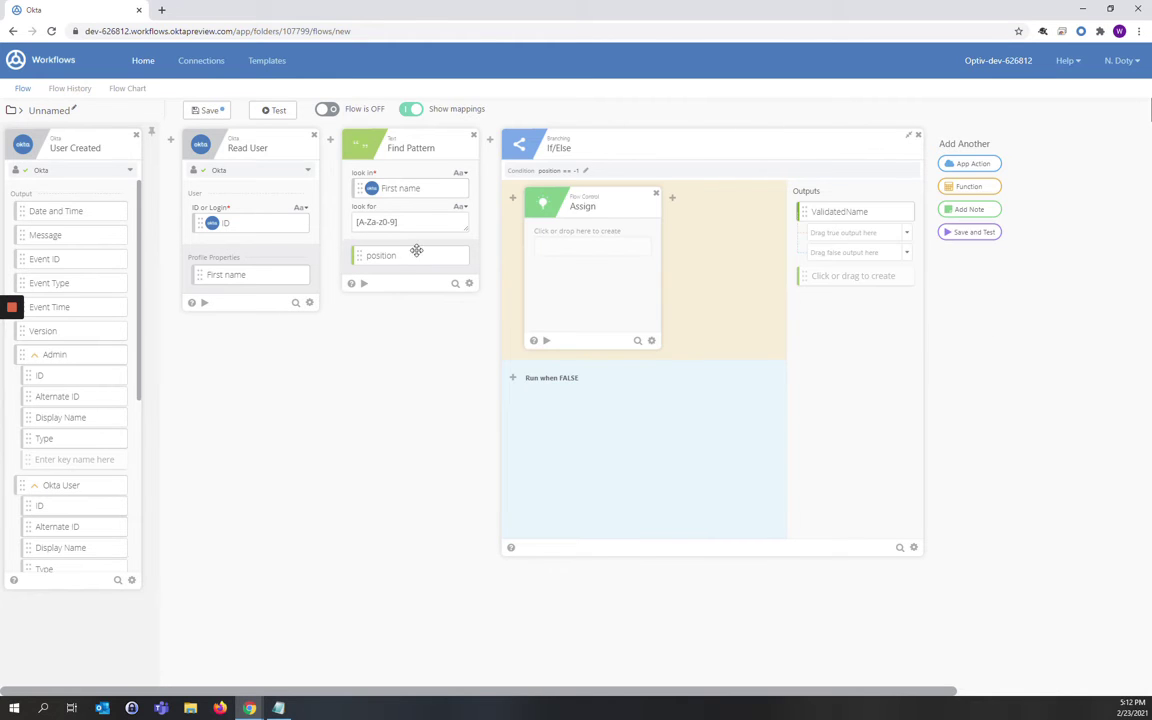
drag(380, 188, 530, 240)
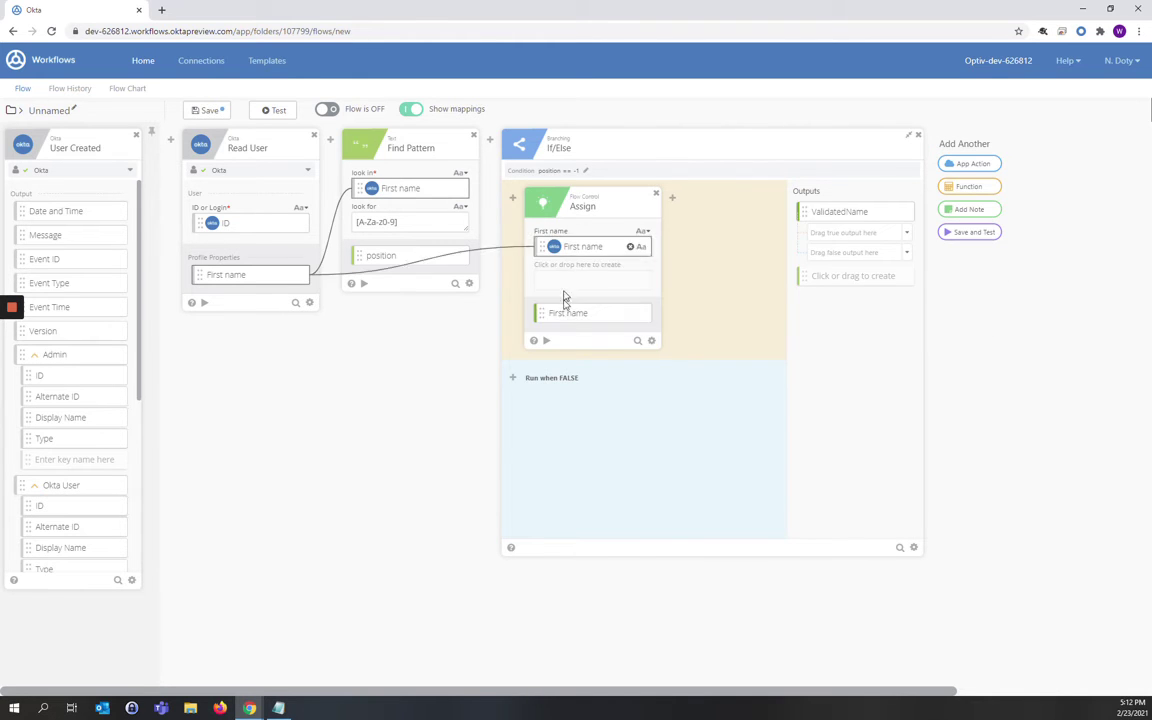
Rename the Assign output to 'unchanged' and map it to ValidatedName's true value
click(640, 315)
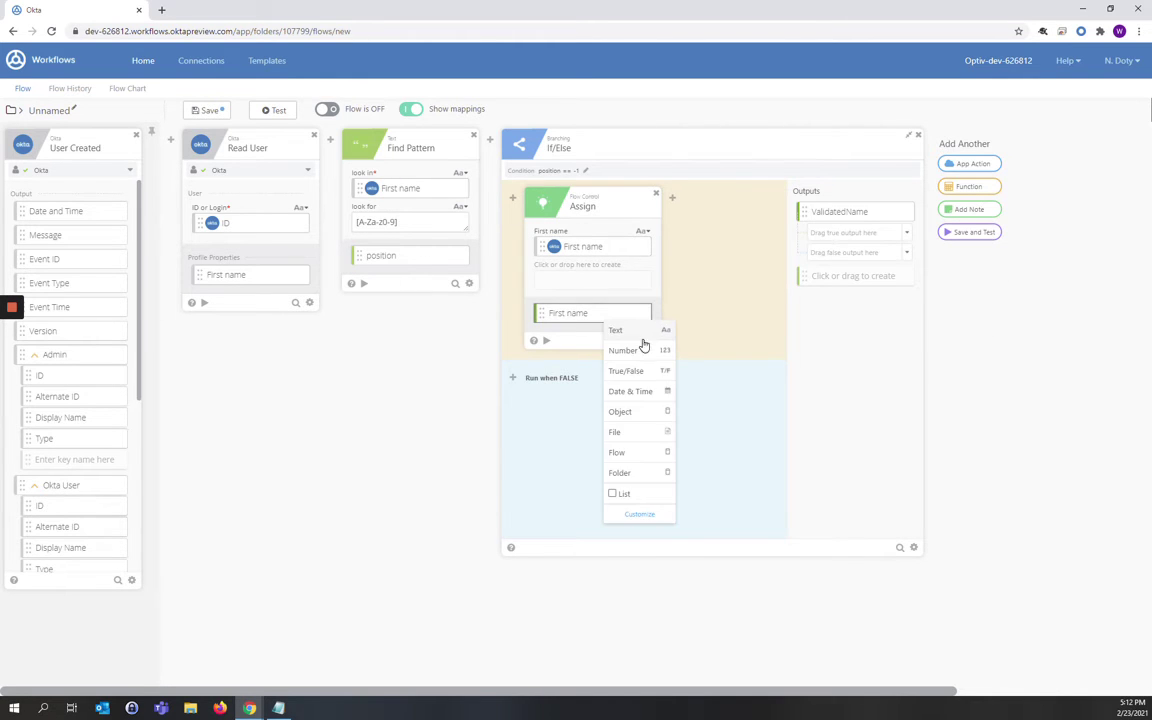
click(638, 515)
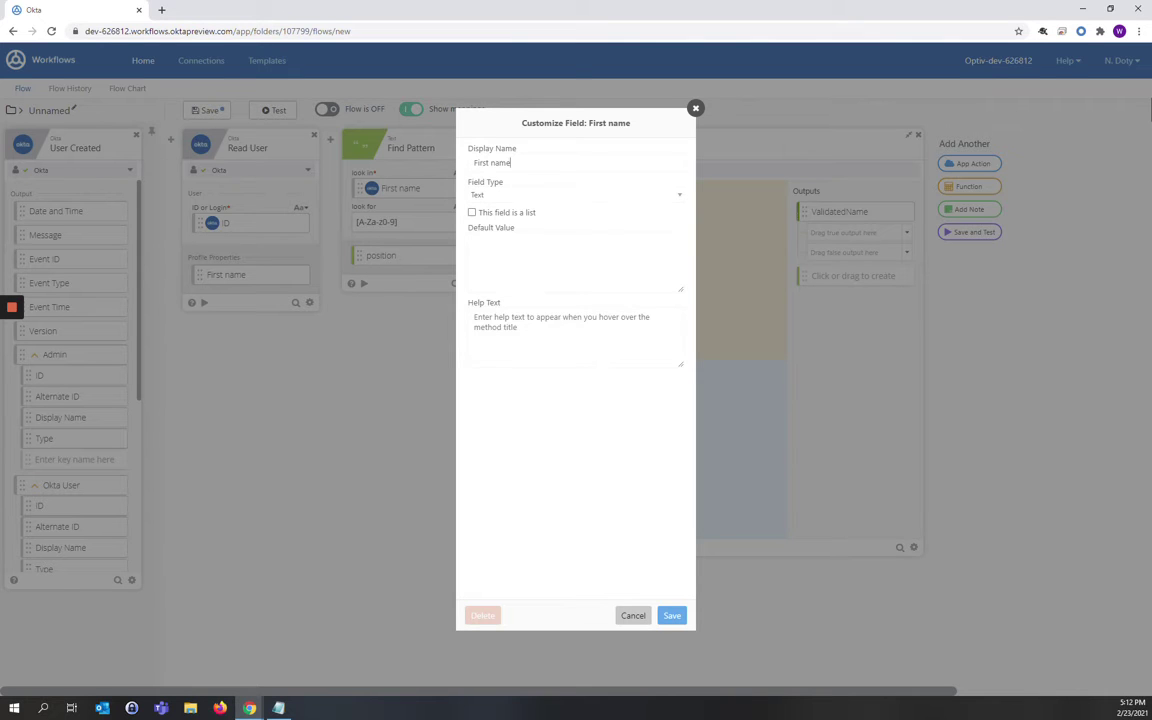
key(ctrl+a)
text(unchanged)
click(671, 615)
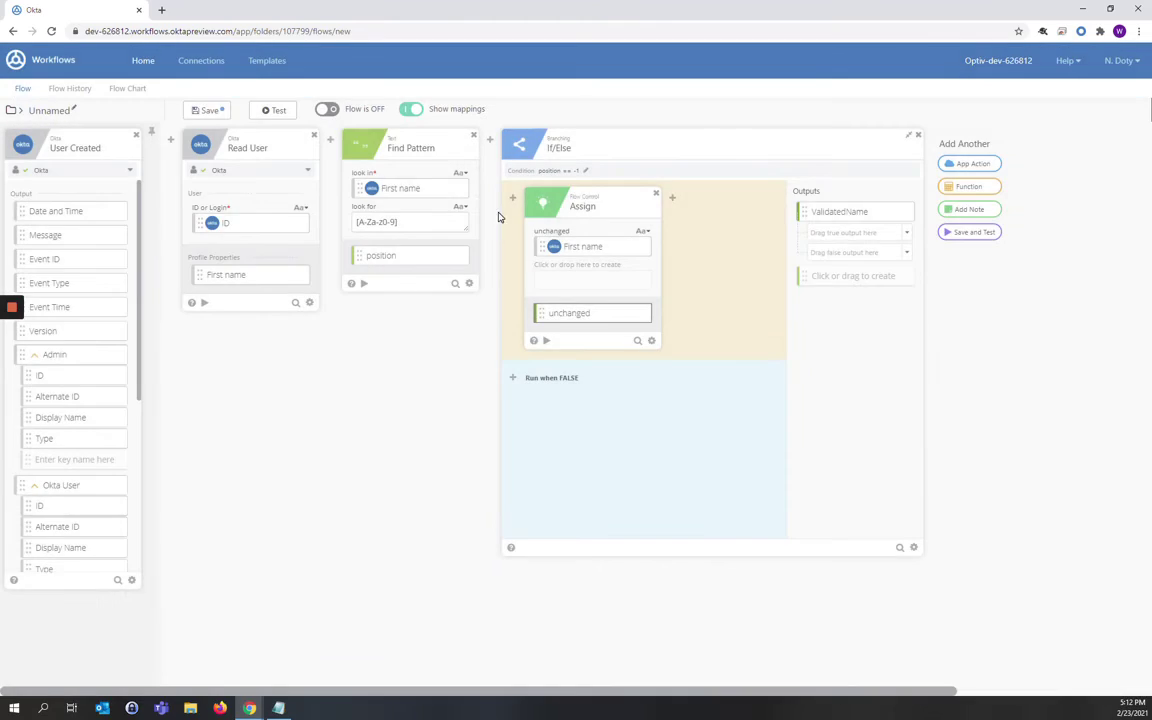
drag(585, 316, 855, 236)
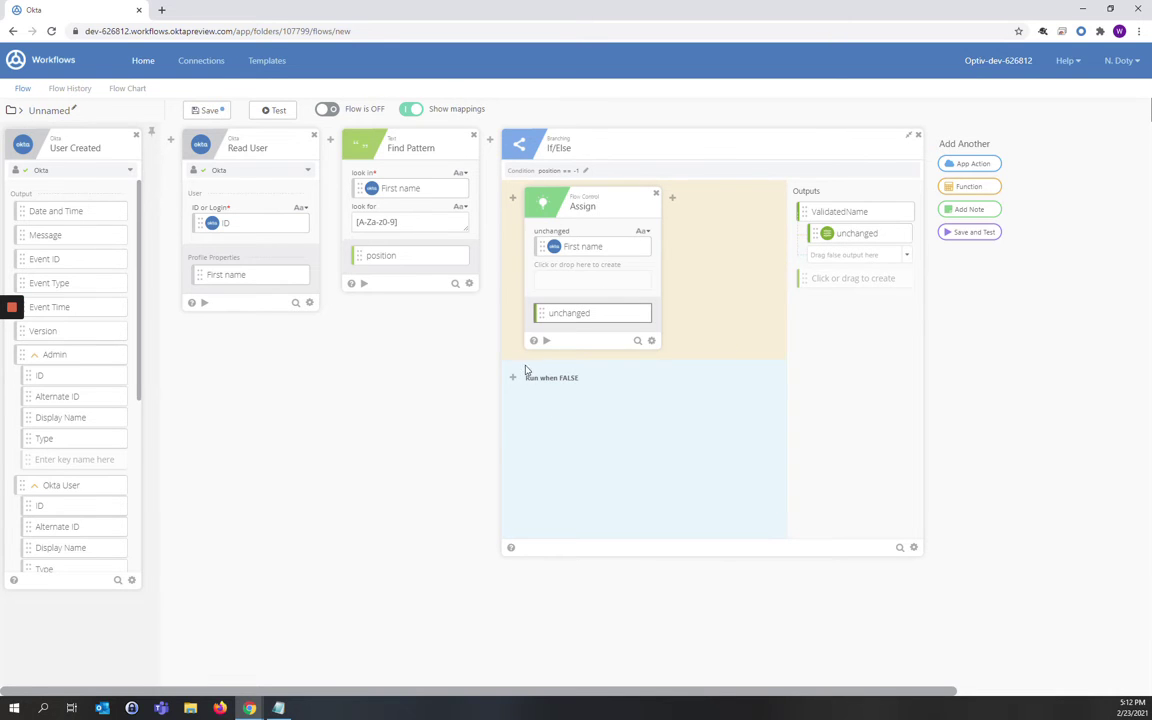
Add a Call Flow card to the FALSE branch calling 'Special character remediation'
mouse_move(513, 384)
click(513, 419)
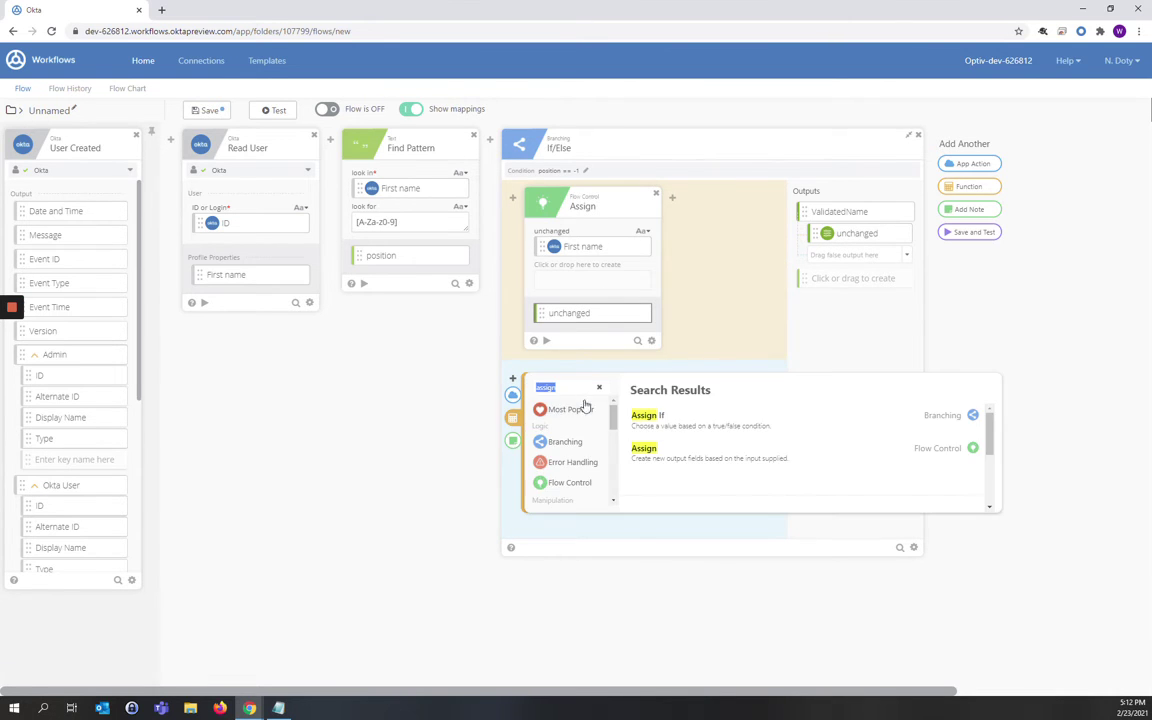
text(call)
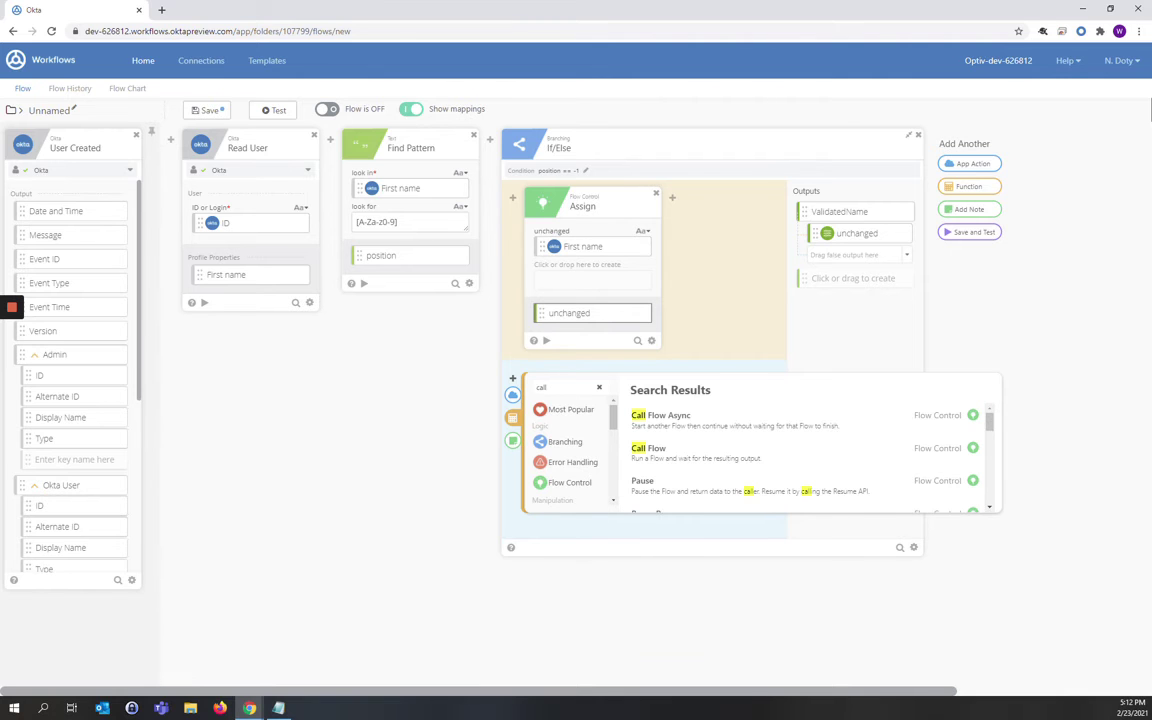
click(658, 447)
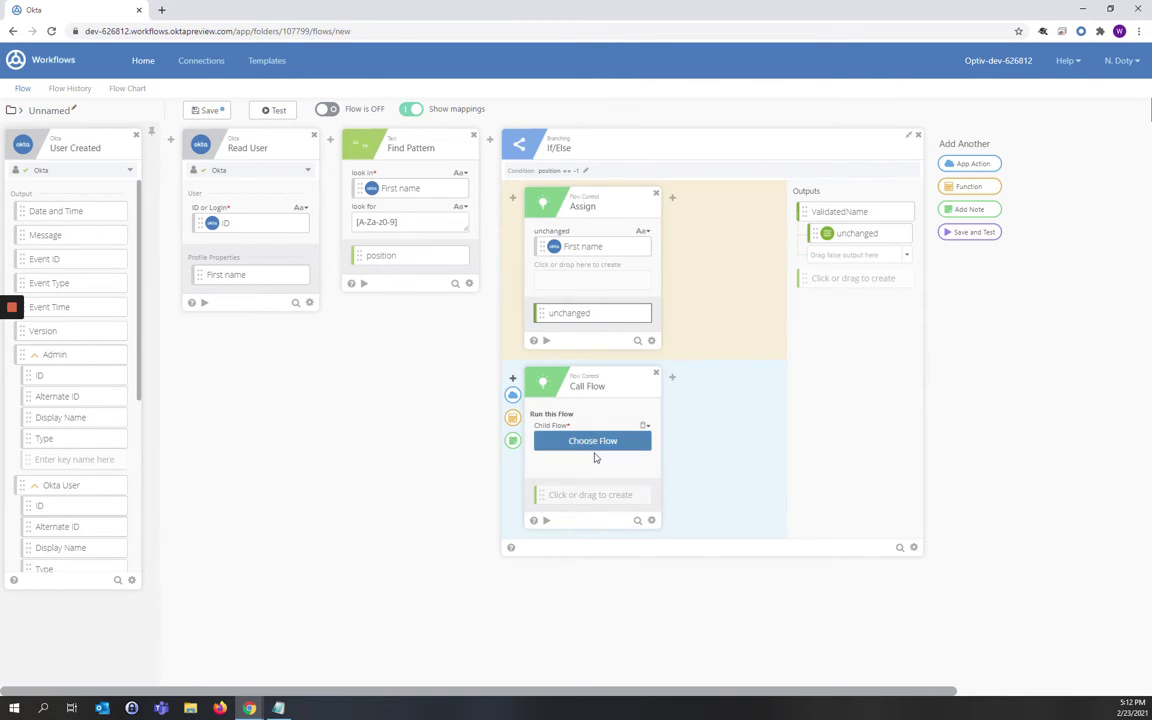
click(591, 441)
click(311, 160)
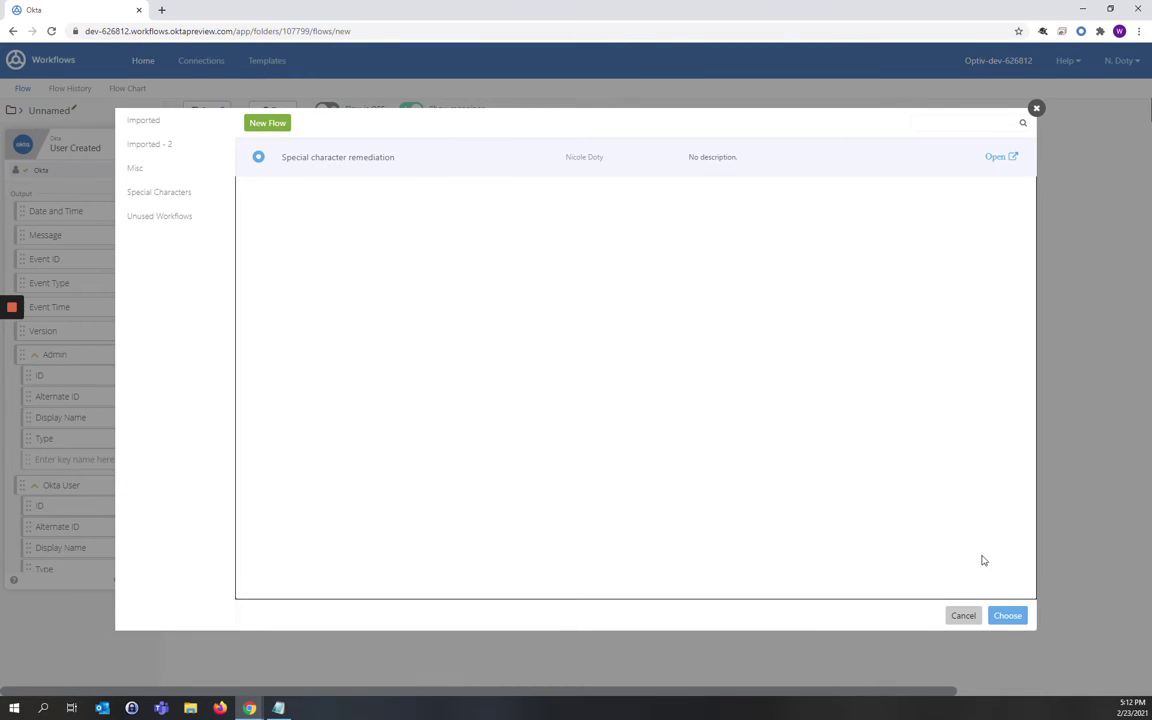
click(1007, 616)
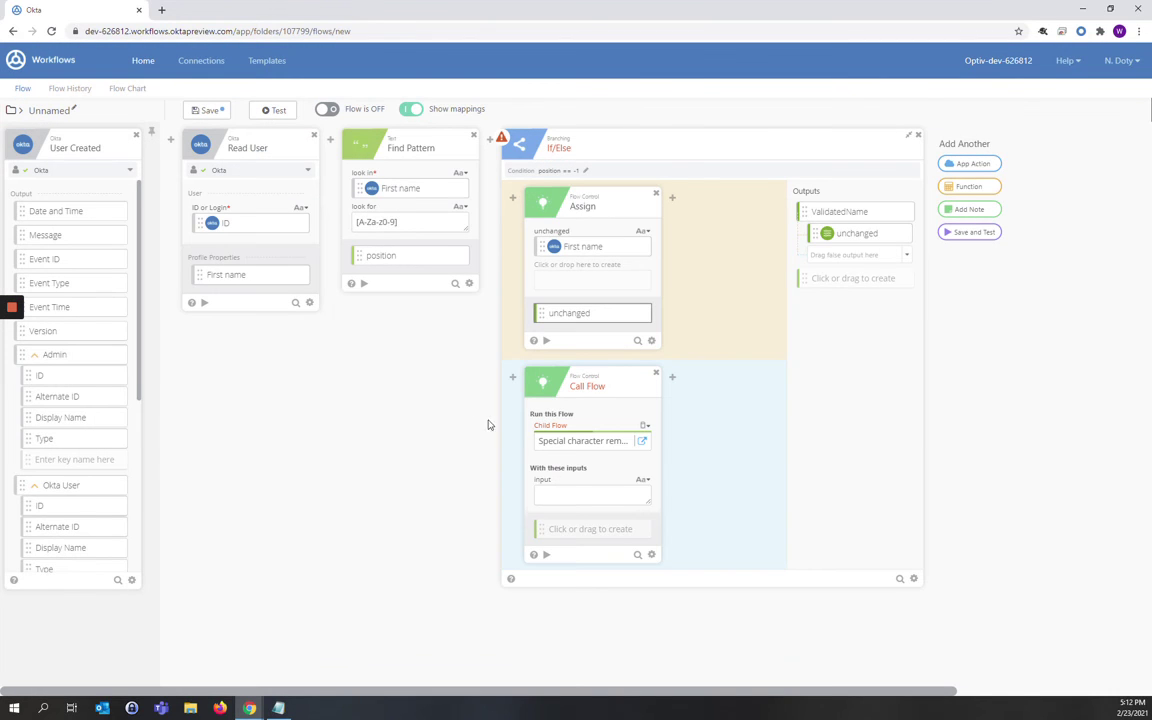
Pass First name to the child flow and map its 'remediated' output to ValidatedName's false value
drag(405, 188, 589, 528)
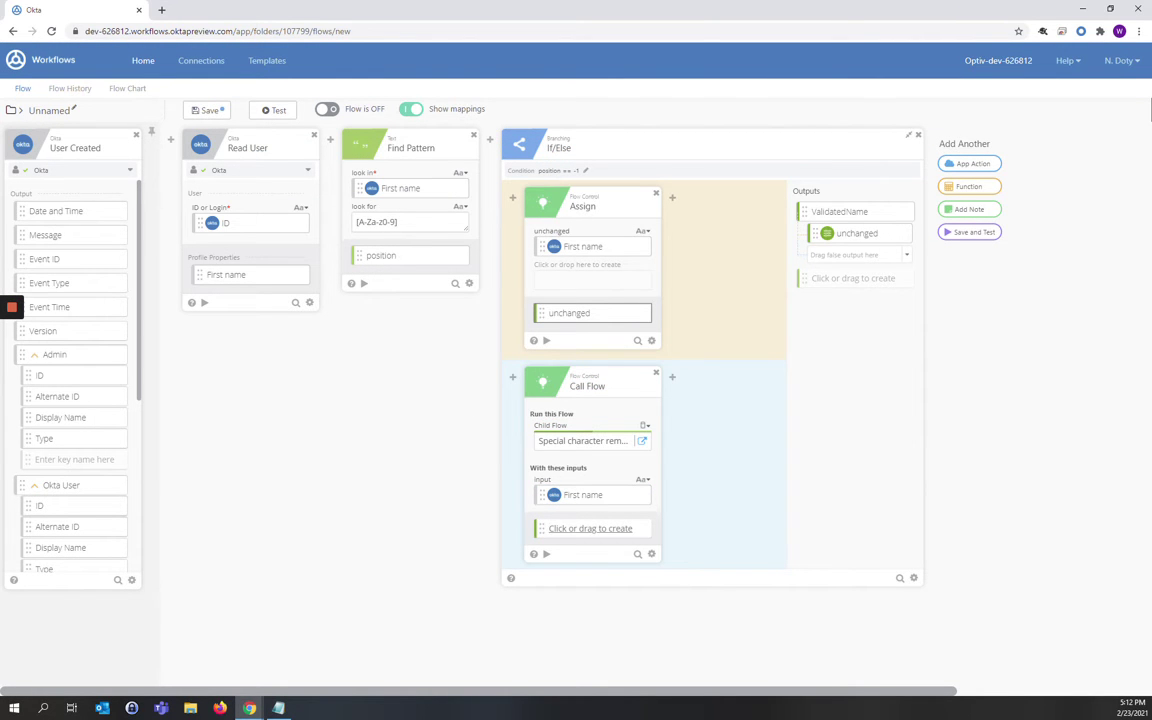
click(589, 528)
text(remediated)
key(Return)
drag(608, 533, 874, 257)
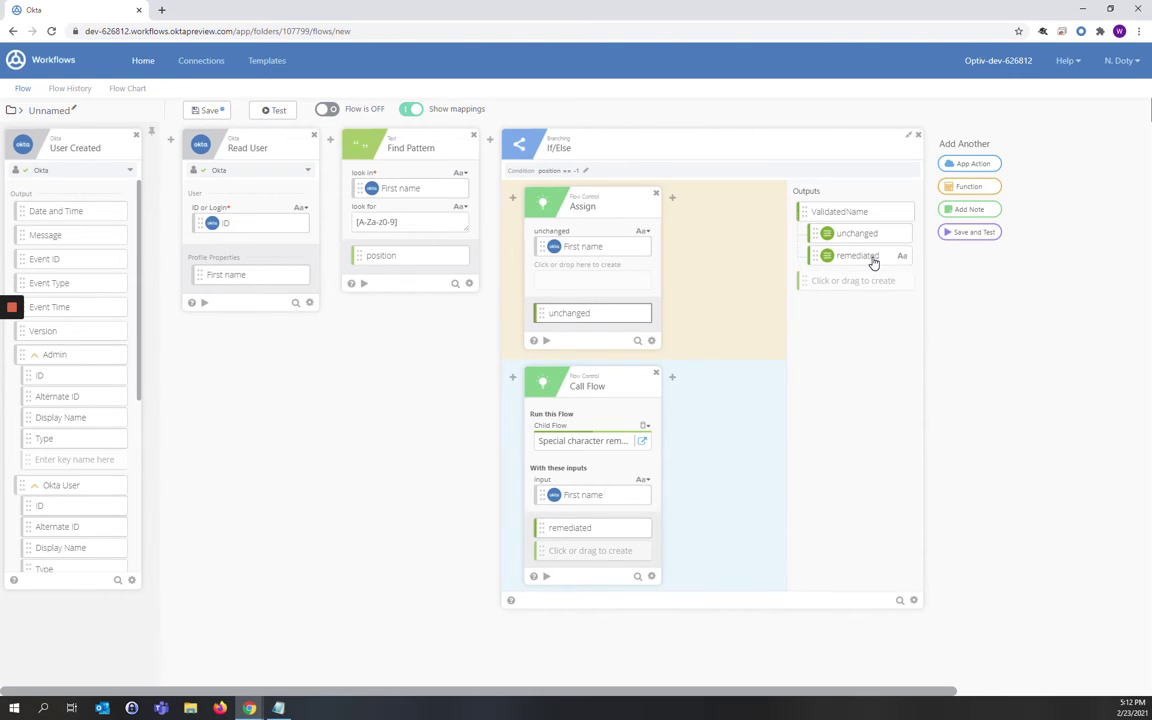
click(966, 187)
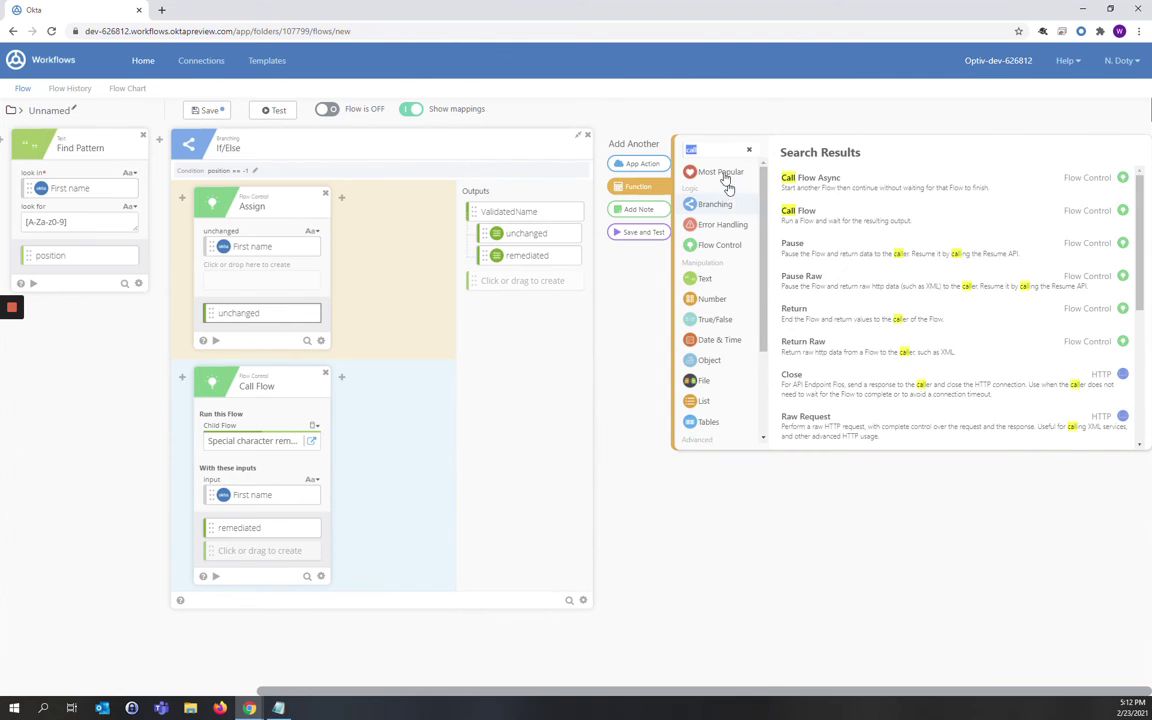
Add an Okta Update User action with Partial update semantics
click(641, 164)
click(798, 213)
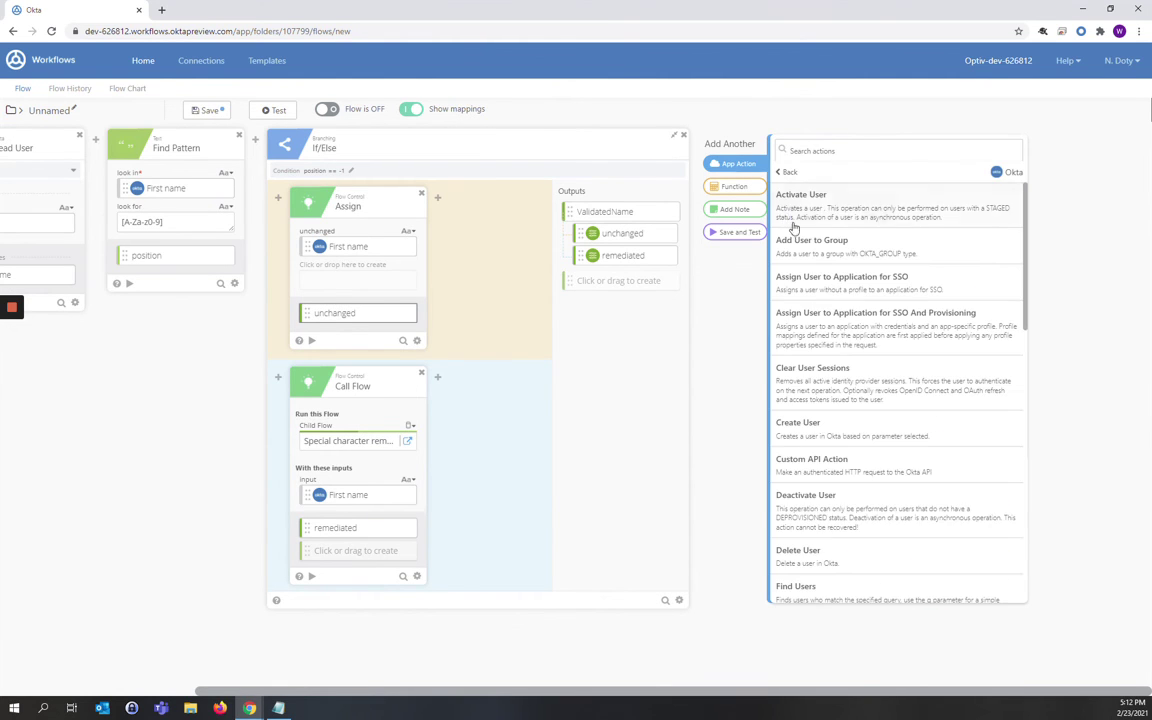
scroll(810, 445, down, 10)
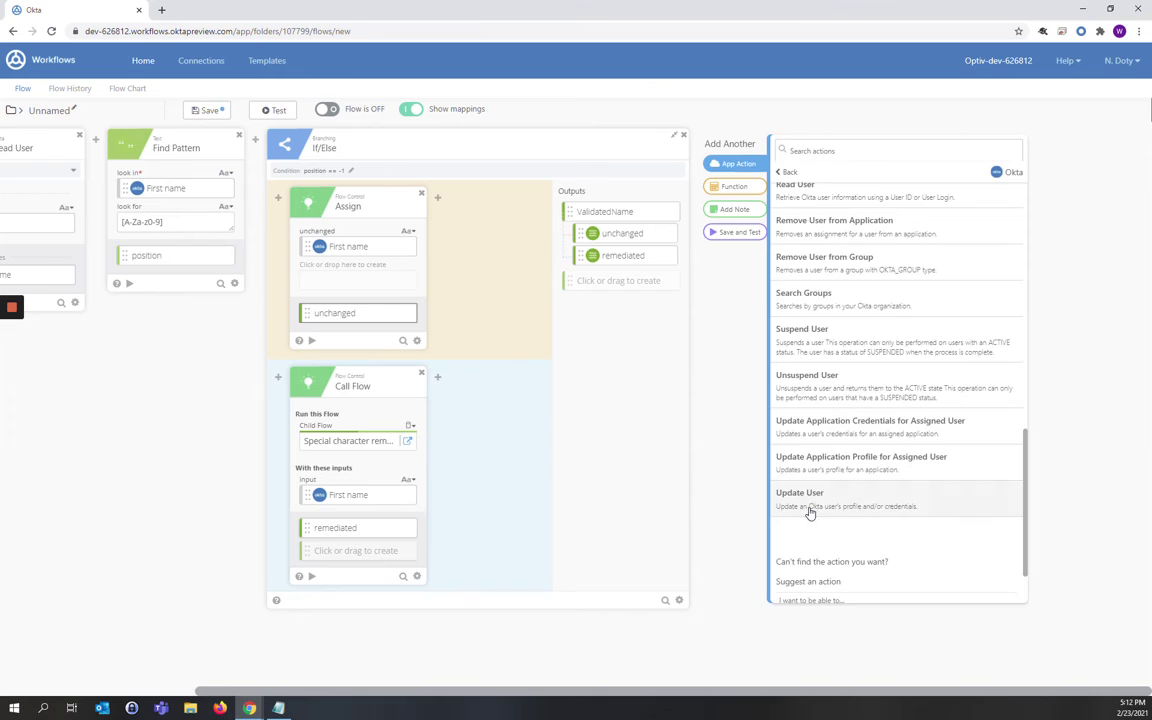
click(806, 500)
click(745, 255)
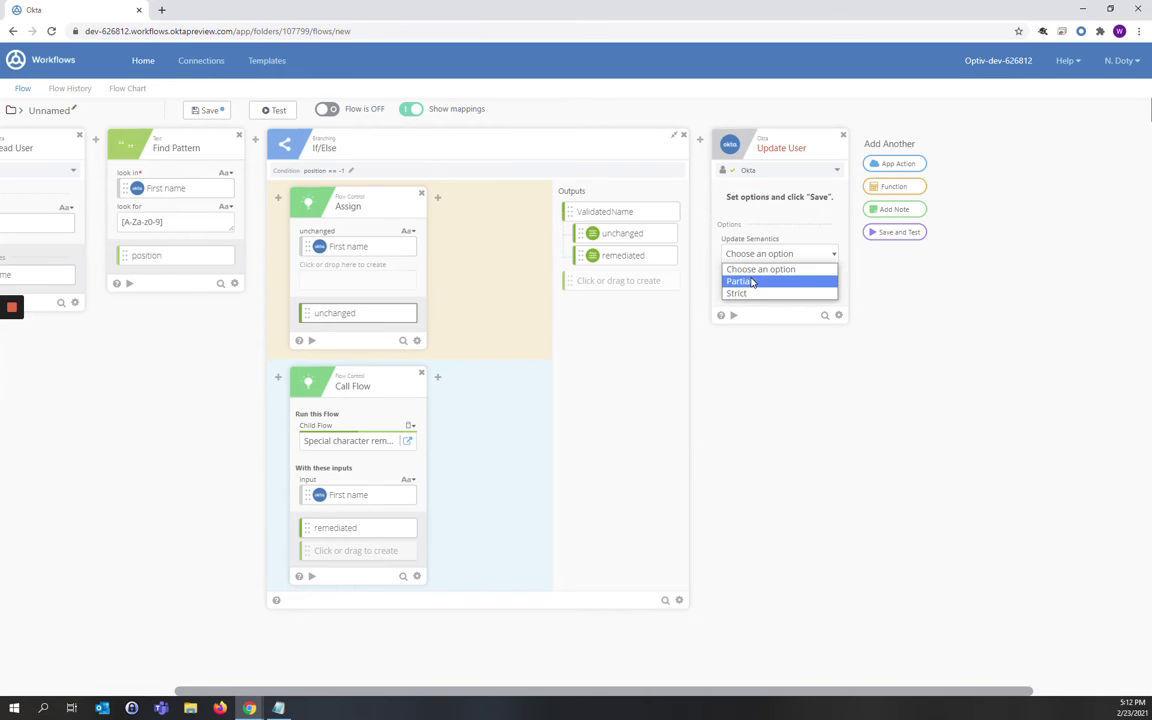
click(748, 281)
click(757, 287)
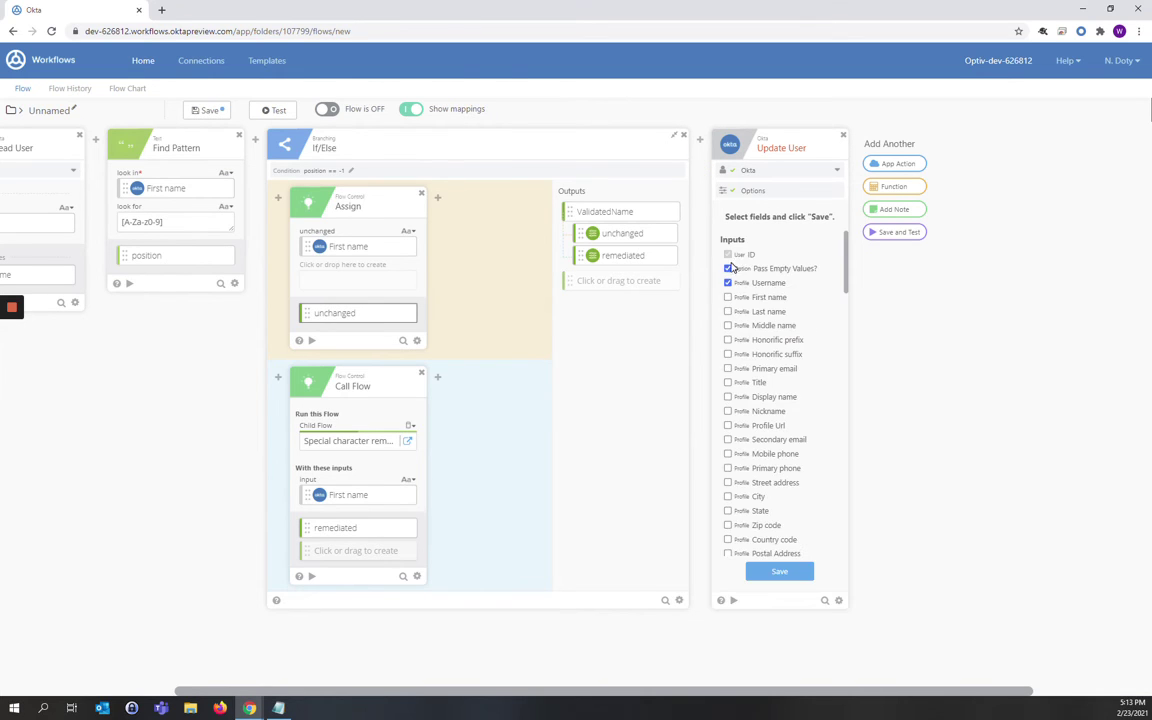
Limit Update User to the ValidatedName field, dropping Username, credential inputs and all outputs
click(731, 283)
scroll(738, 295, down, 10)
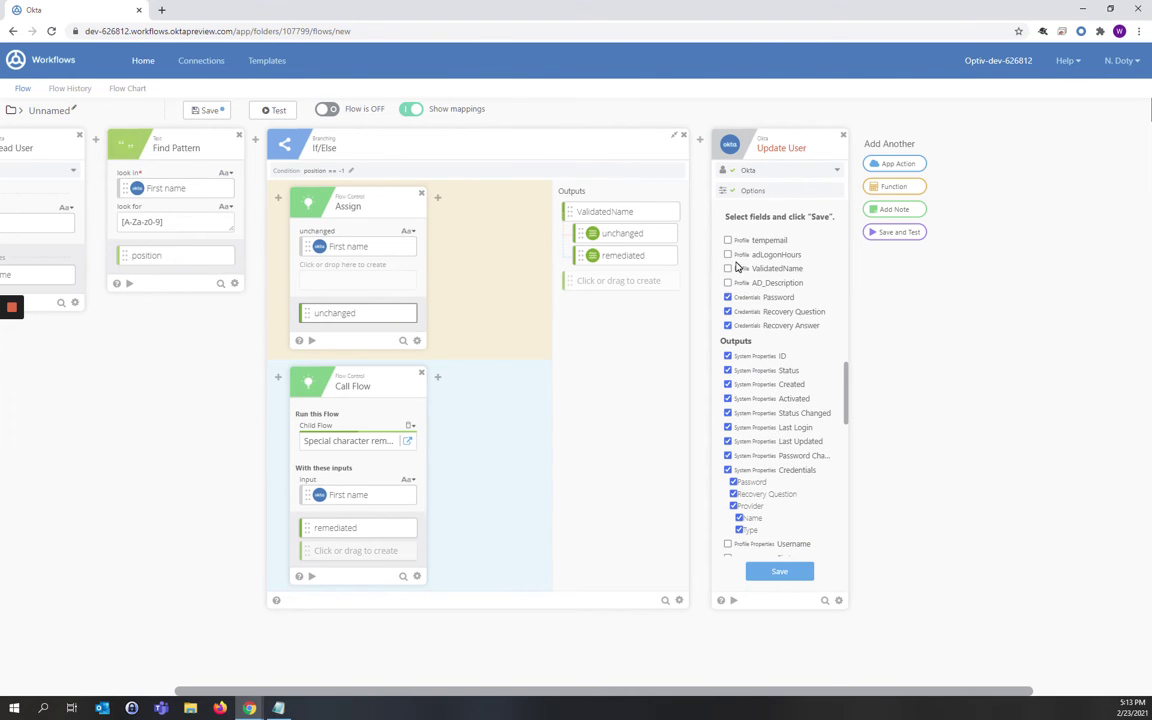
click(728, 268)
click(728, 297)
click(728, 297)
click(728, 311)
click(728, 325)
click(728, 356)
click(728, 370)
click(728, 384)
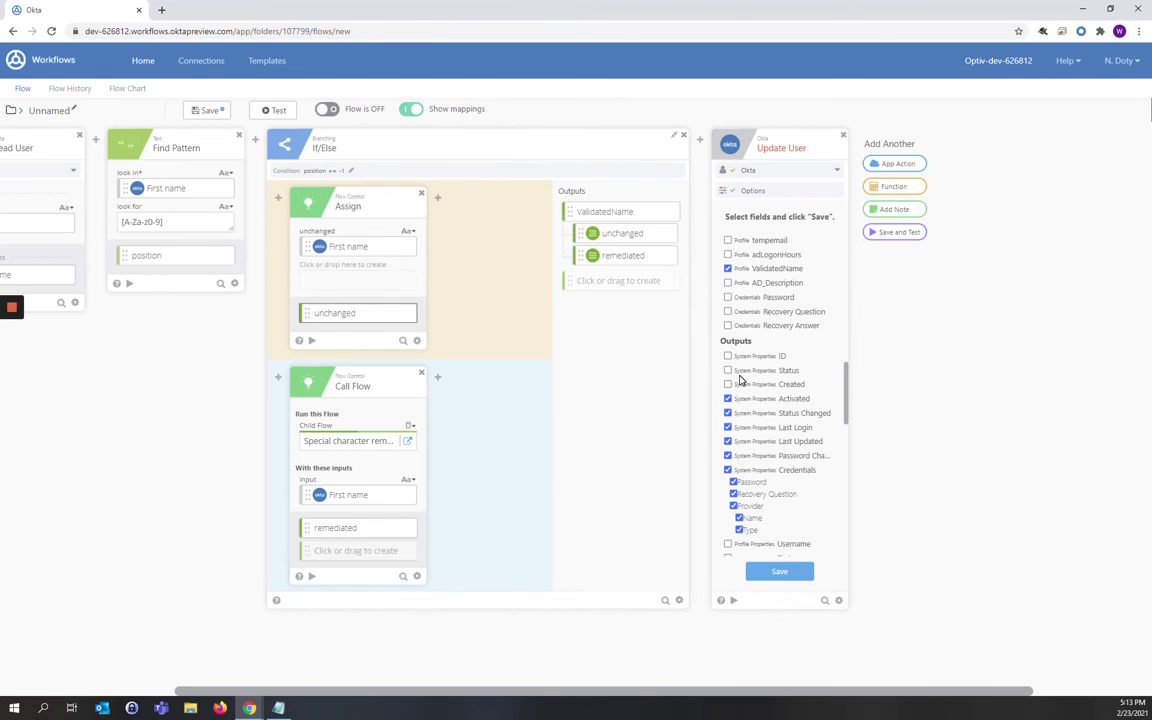
click(728, 427)
click(728, 455)
click(728, 469)
click(779, 571)
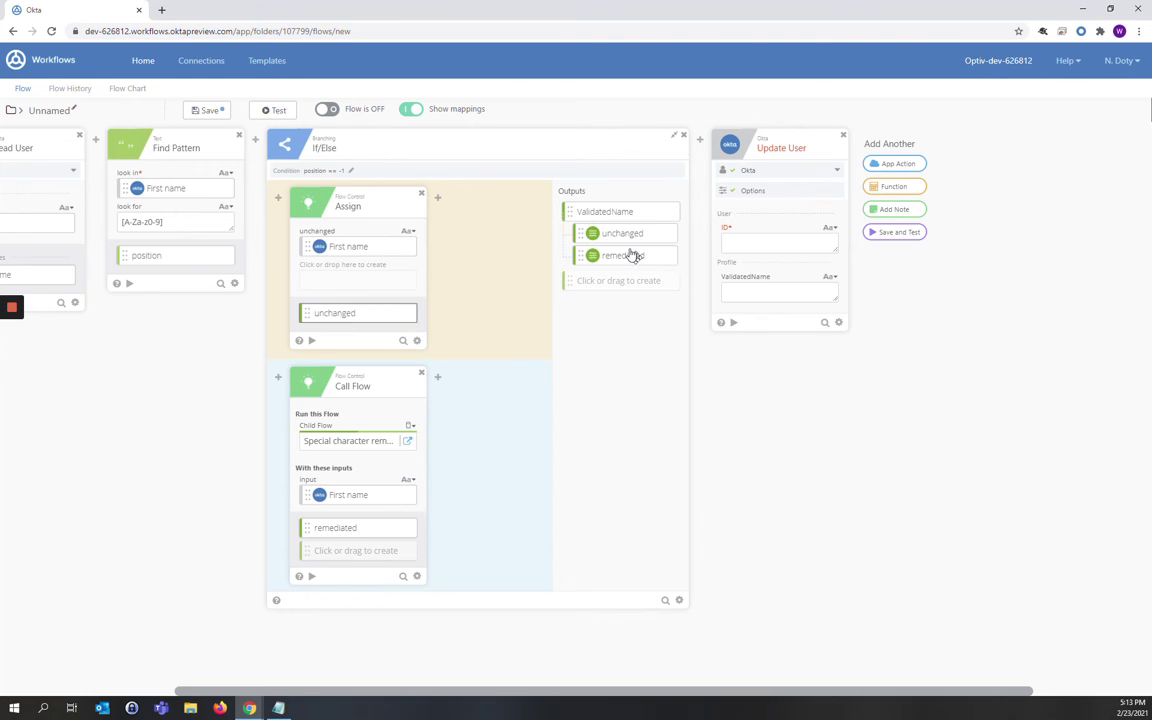
Map Read User's ID and the If/Else ValidatedName into Update User, then save the flow
drag(373, 694, 198, 695)
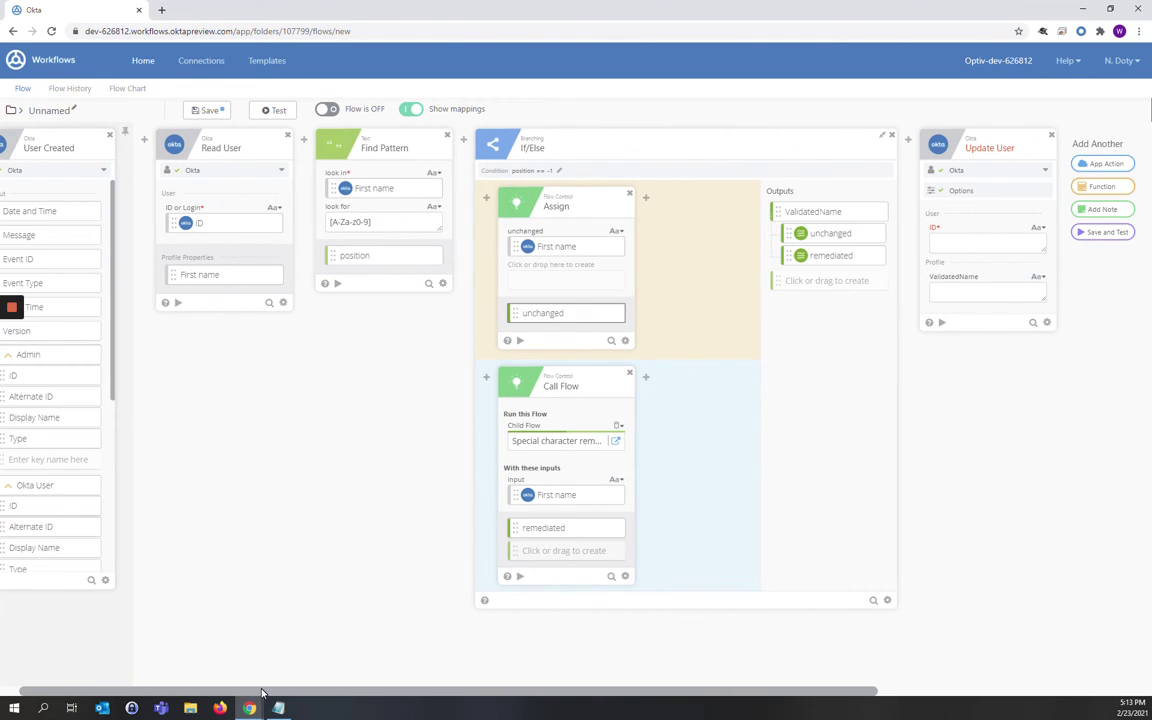
drag(190, 223, 945, 242)
drag(801, 216, 985, 290)
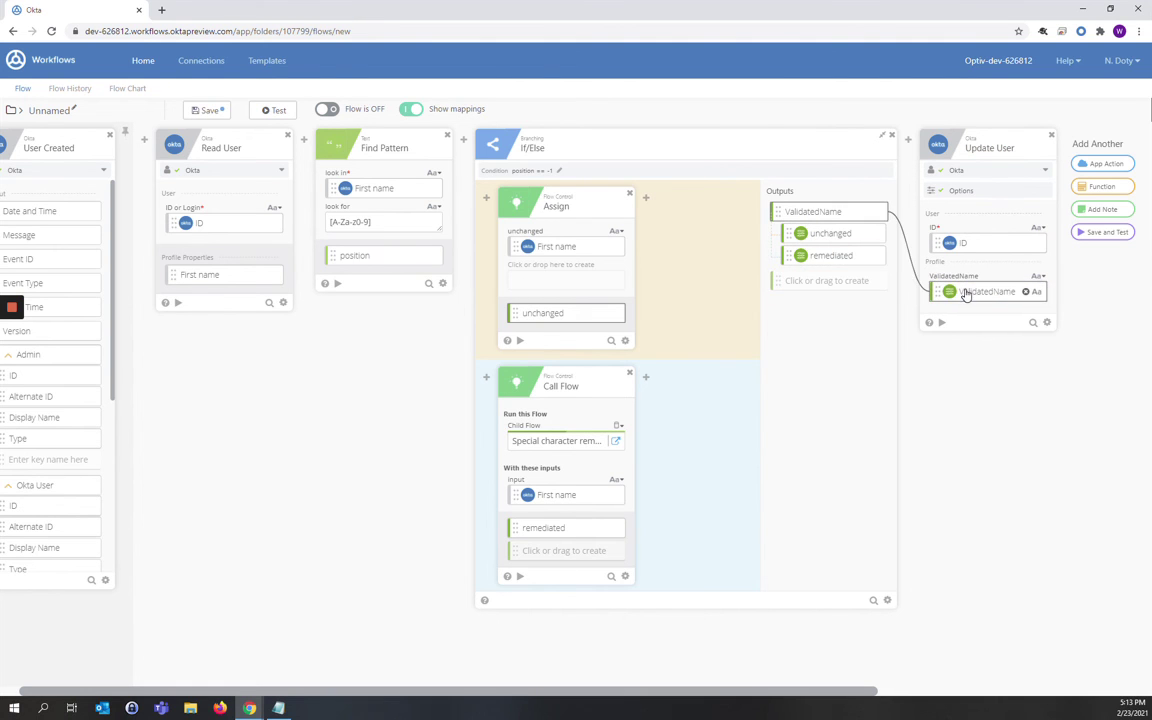
click(199, 111)
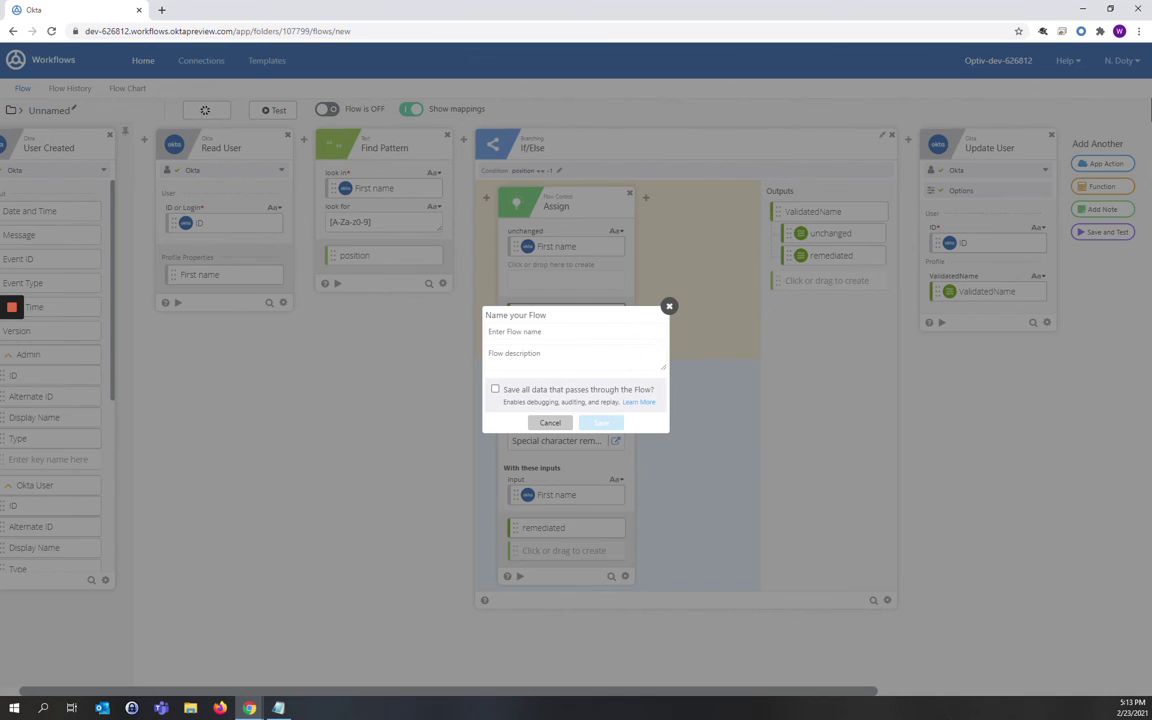
Name the flow 'special character validation' with 'Save all data' ticked, save, and switch it on
text(special character validation)
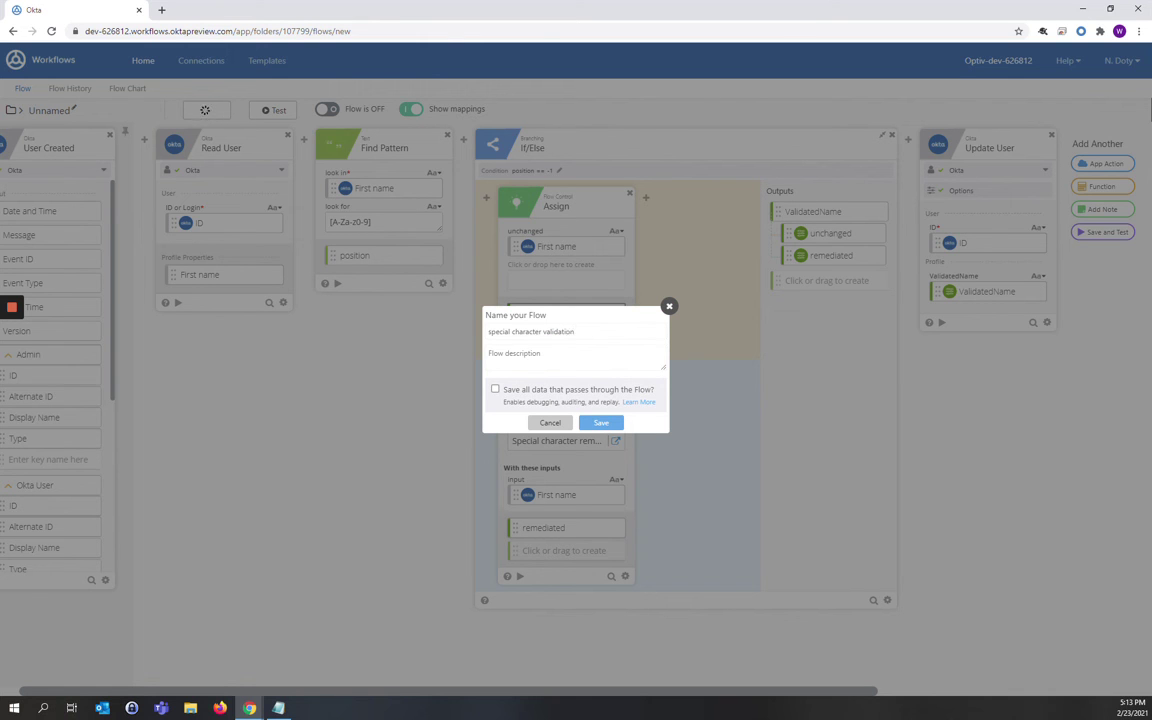
click(494, 389)
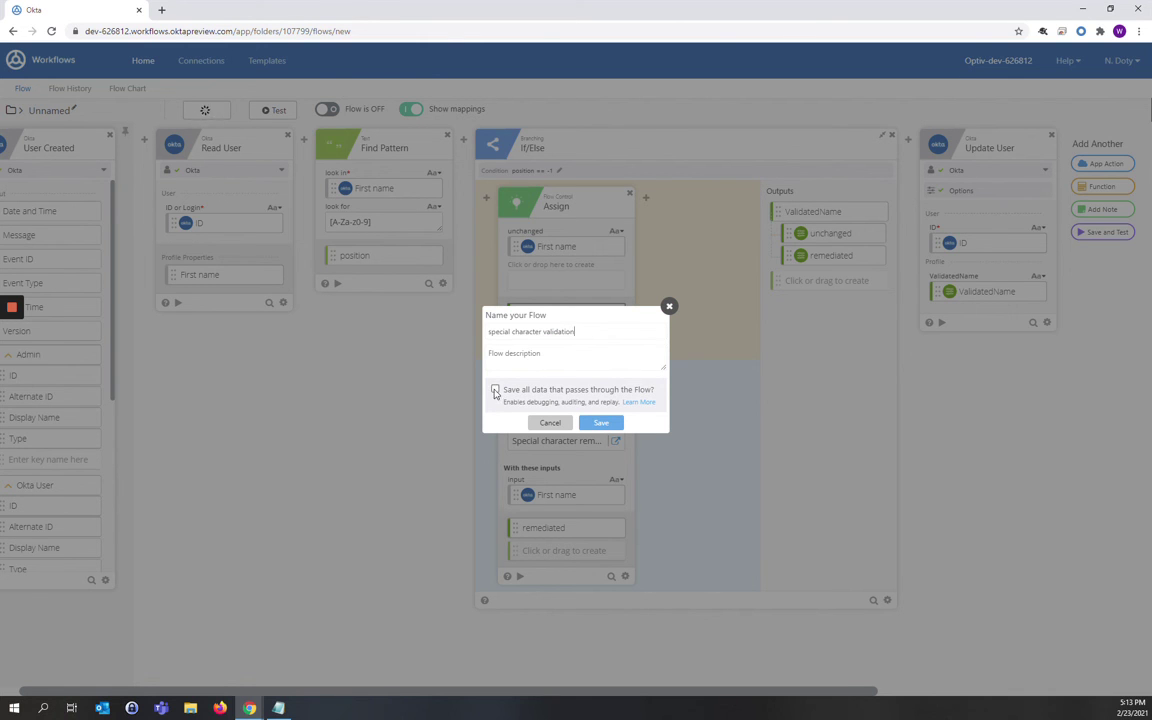
click(600, 423)
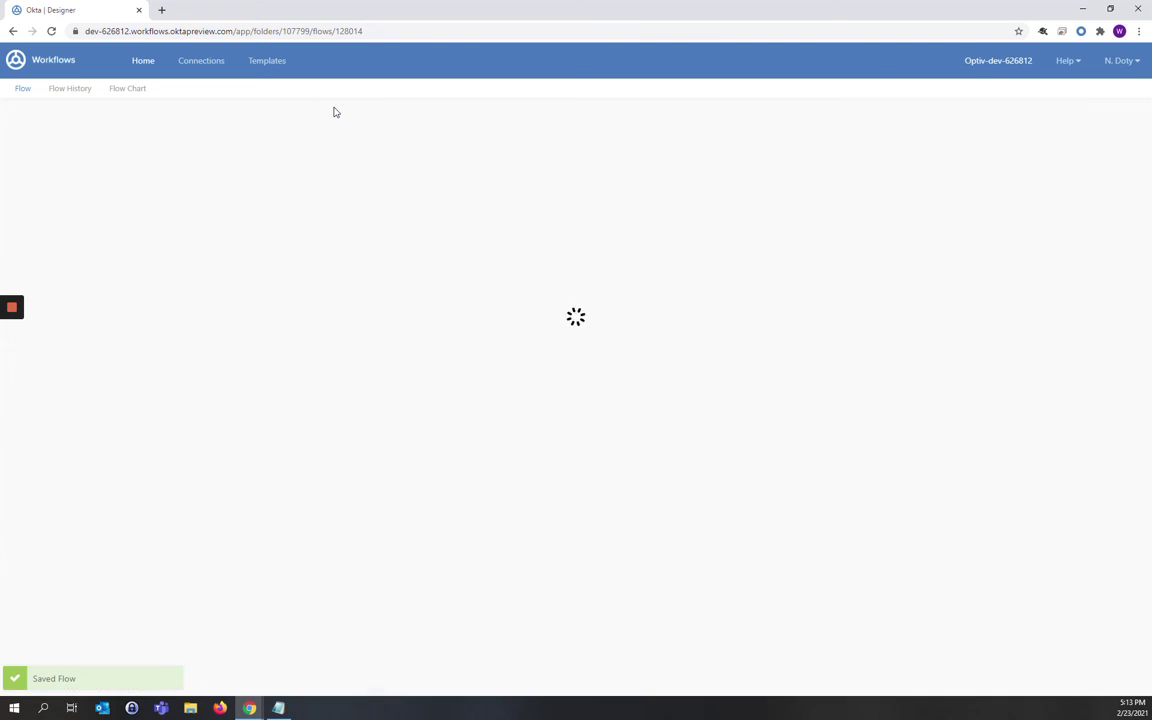
click(330, 110)
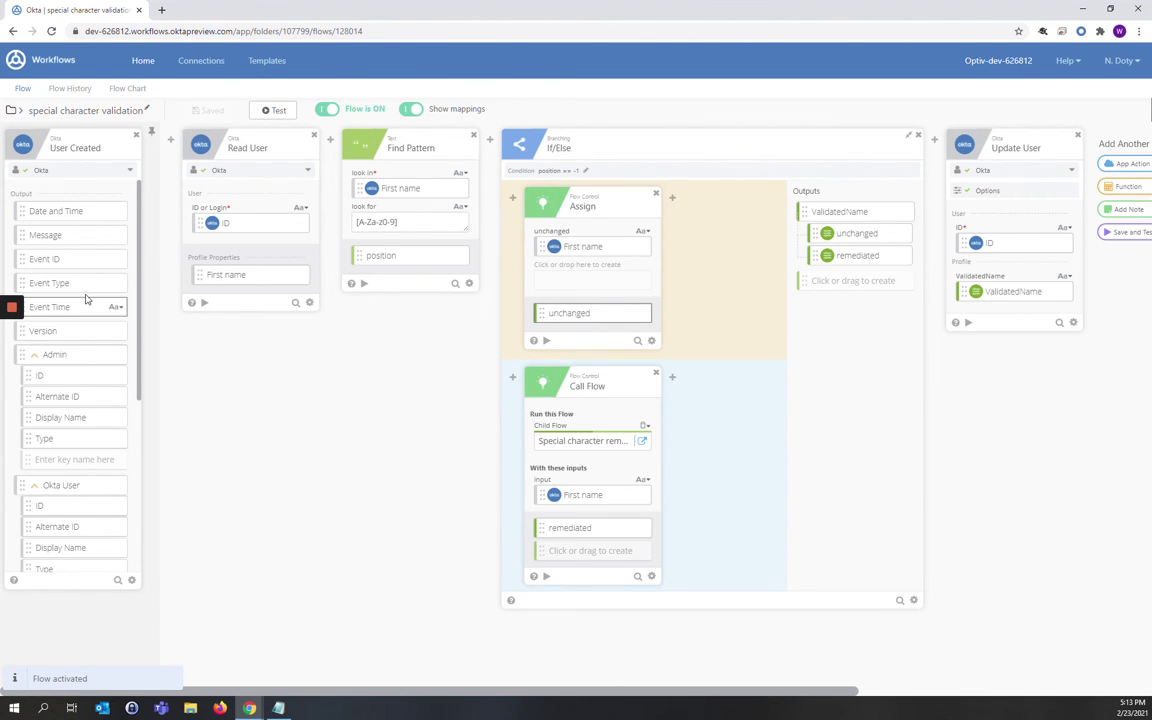
mouse_move(9, 354)
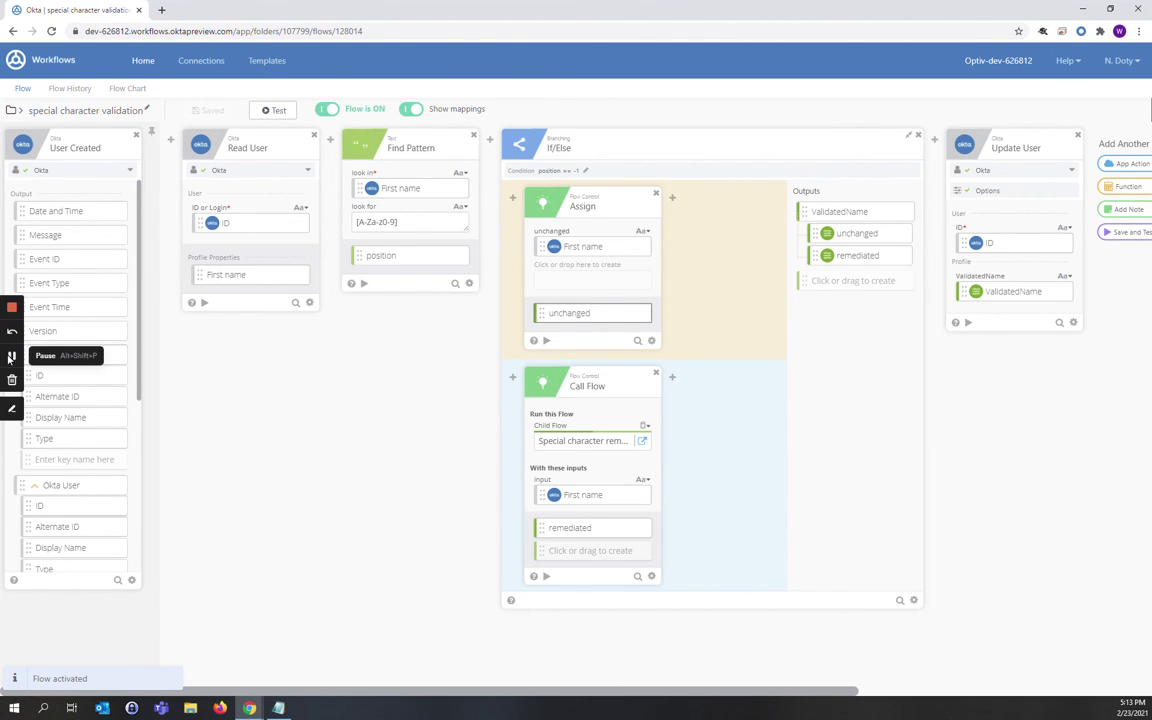
Add a test person with a hyphenated first name and matching username and primary email
click(11, 356)
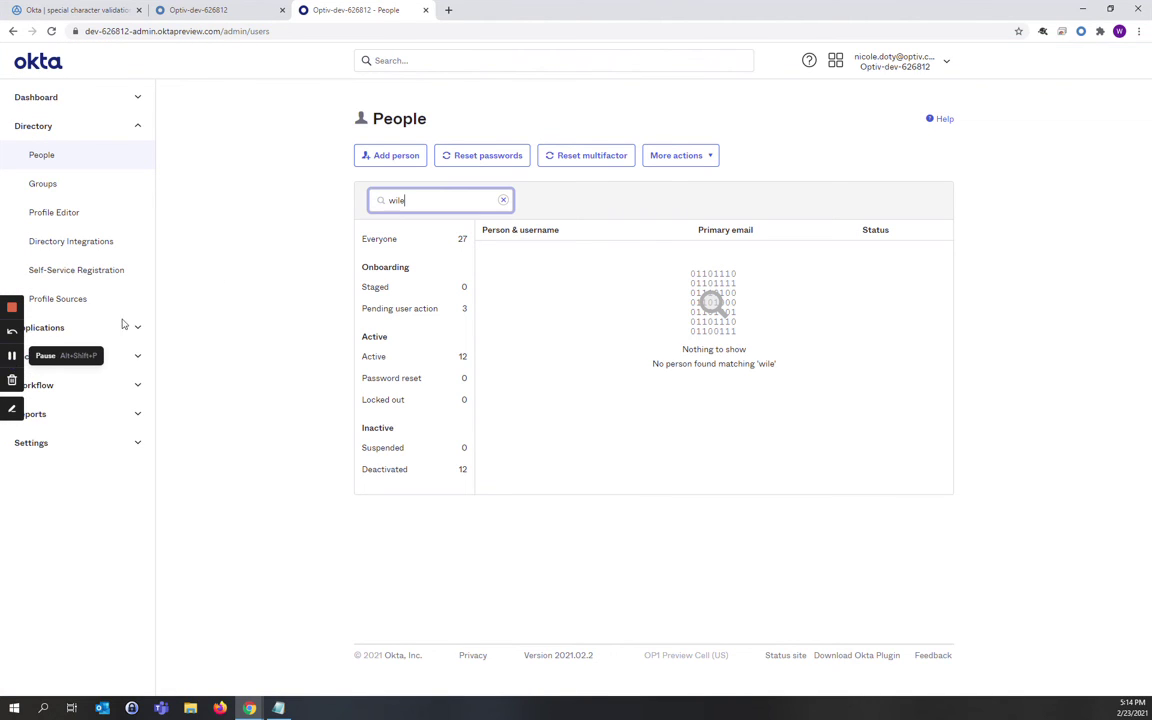
click(398, 157)
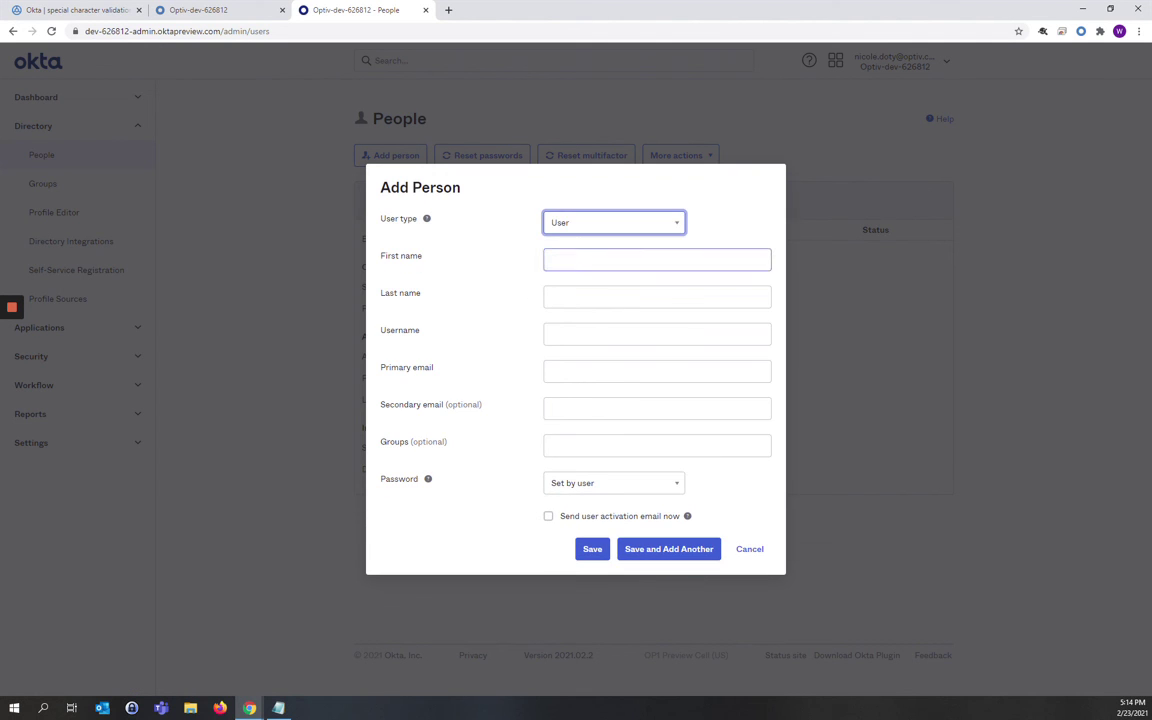
click(640, 259)
text(Wil)
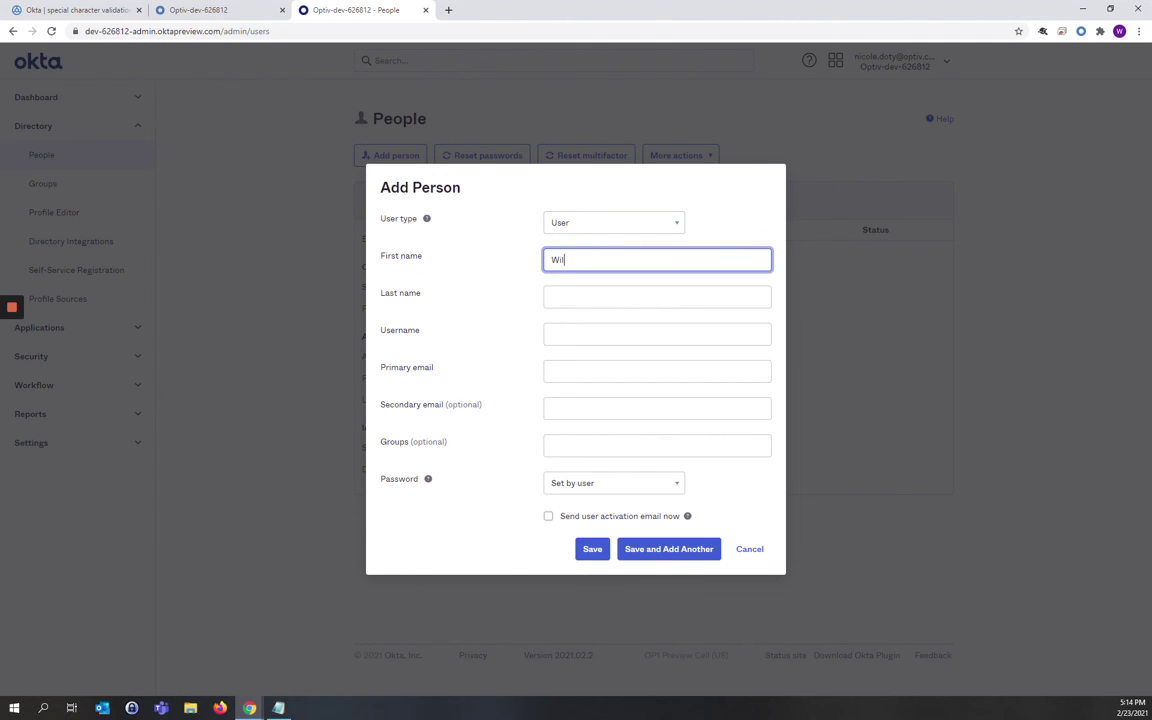
text(e-e)
key(Tab)
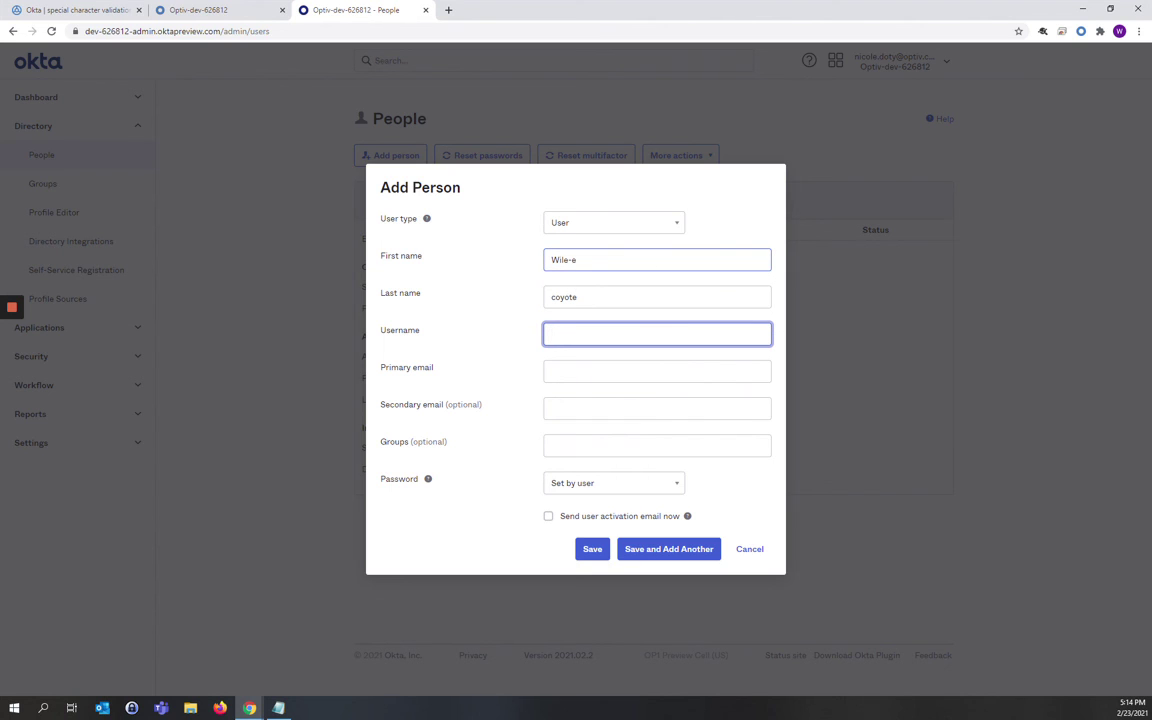
text(wile-e.coyote@acme.com)
key(Tab)
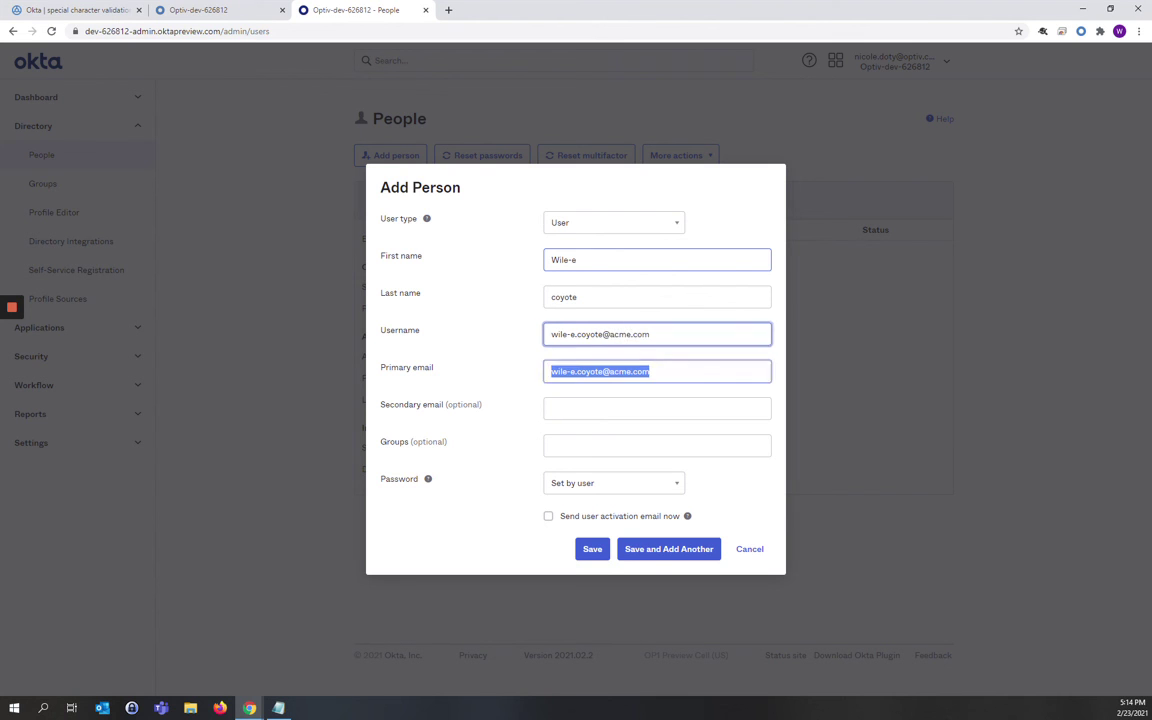
click(592, 549)
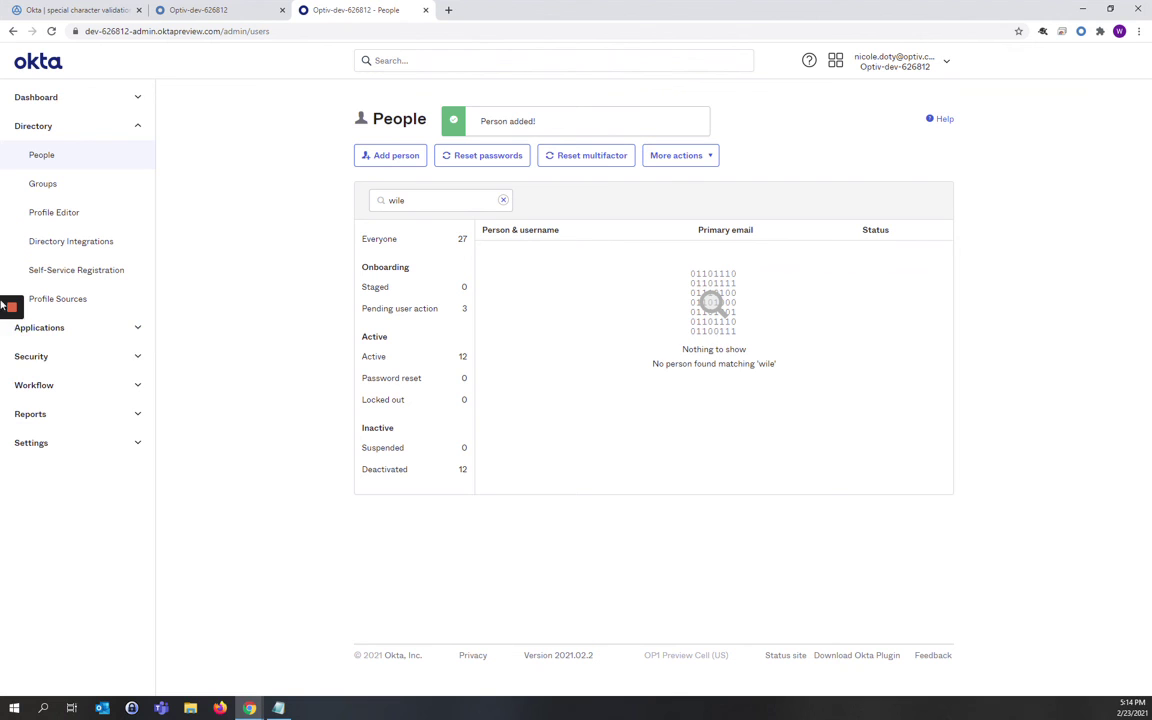
click(12, 356)
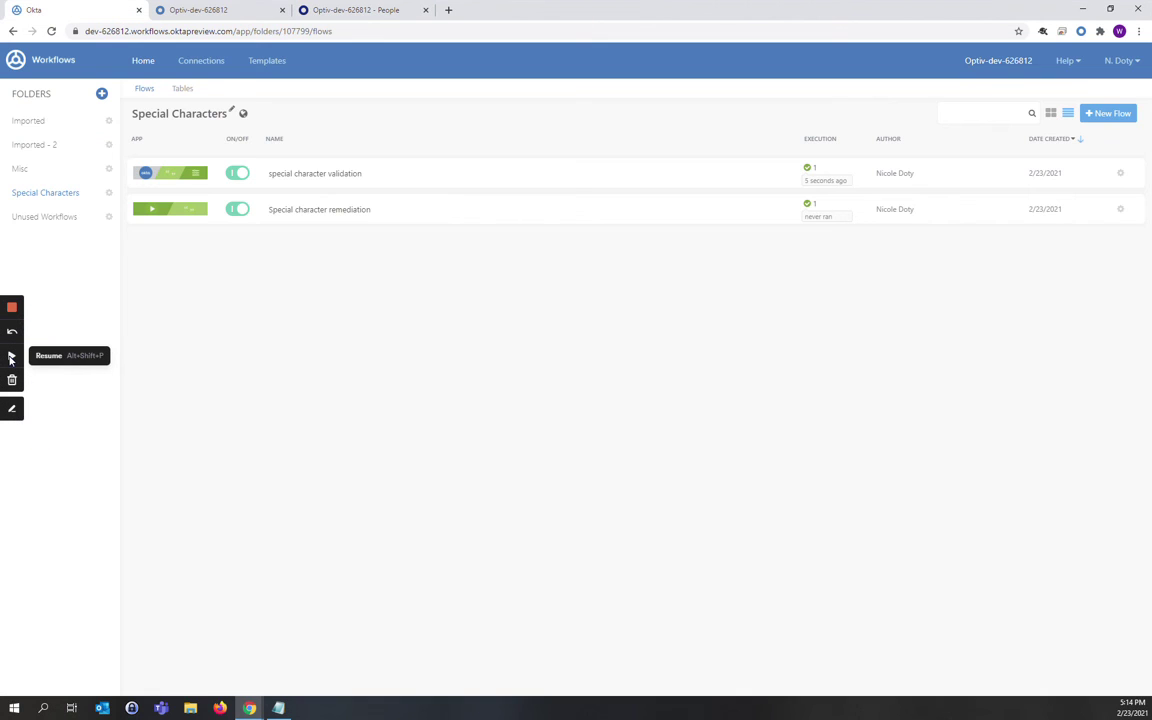
Open the special character validation flow's history and scroll the successful run to Update User
click(12, 356)
click(327, 173)
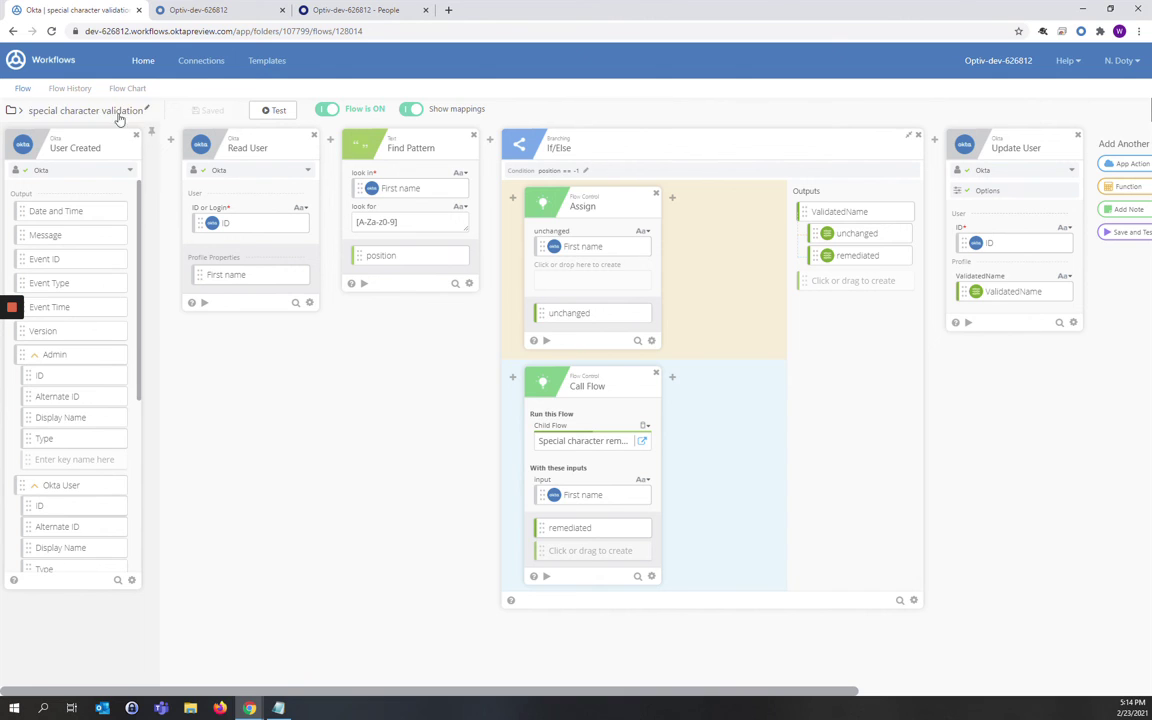
click(55, 88)
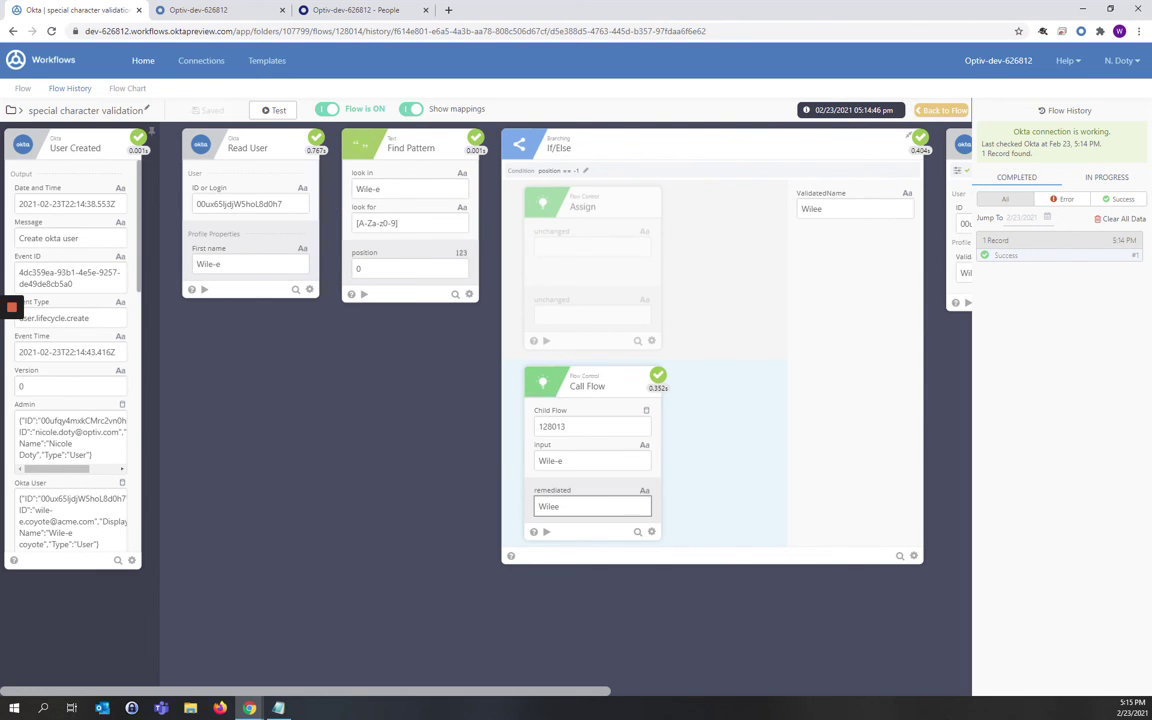
drag(277, 690, 540, 689)
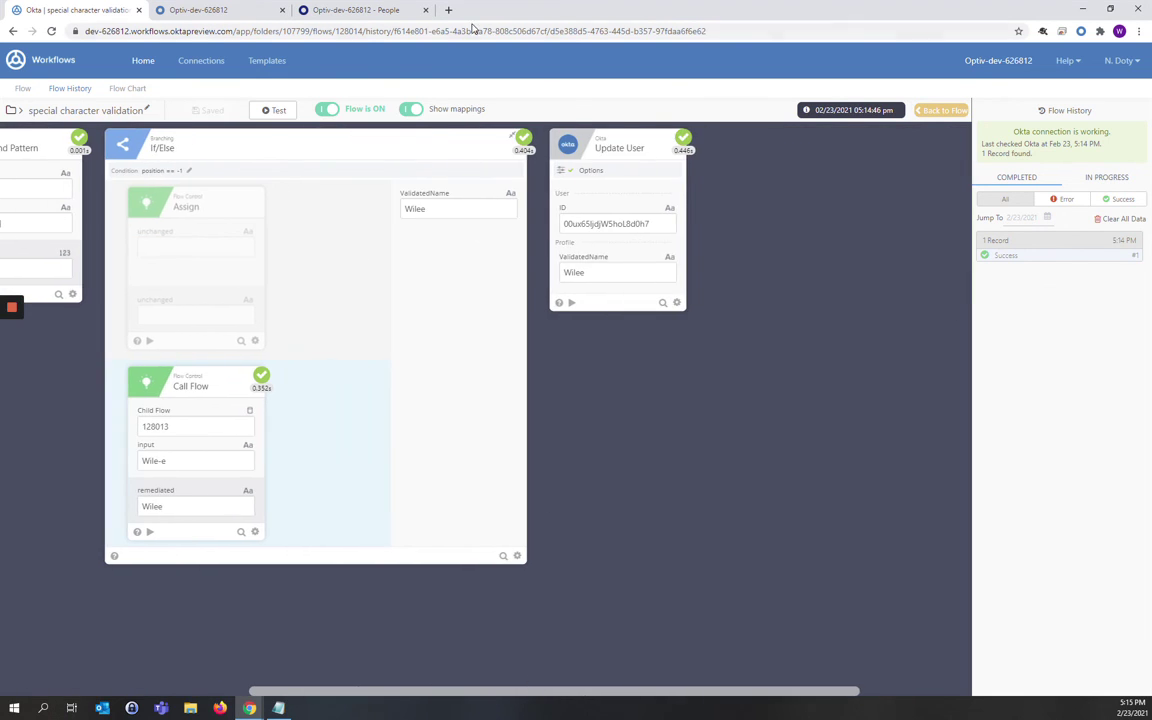